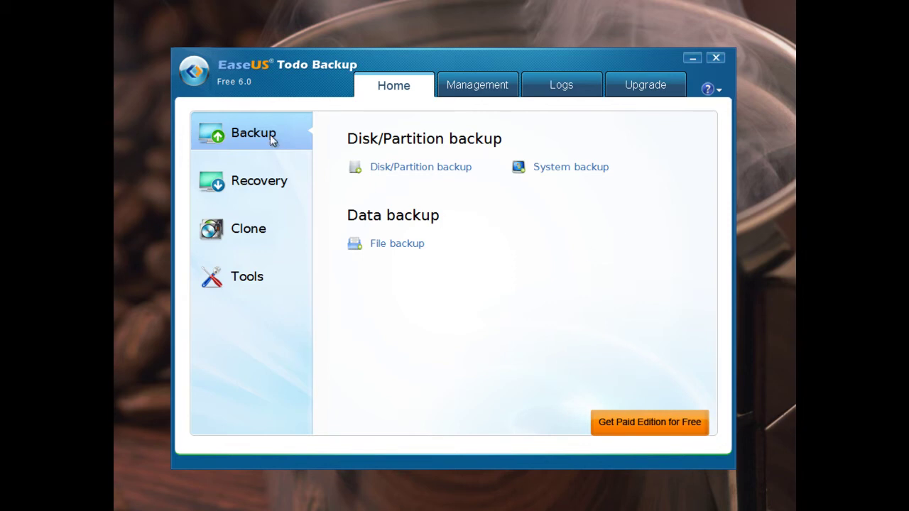
Browse the Recovery, Clone and Tools pages, then return to the Backup choices.
click(259, 177)
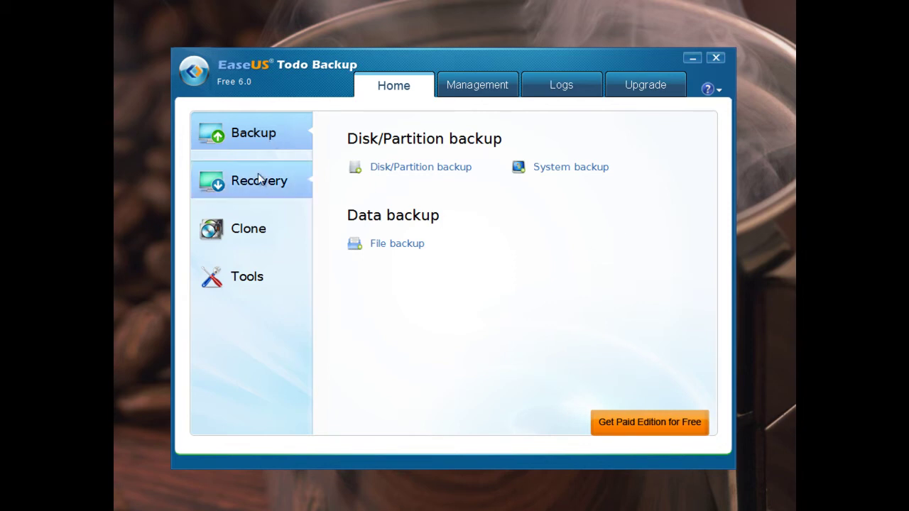
click(247, 234)
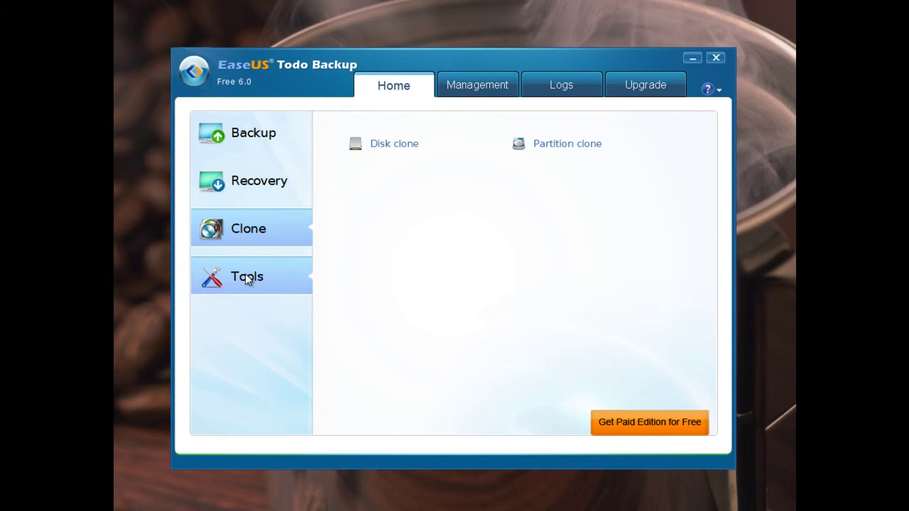
click(246, 277)
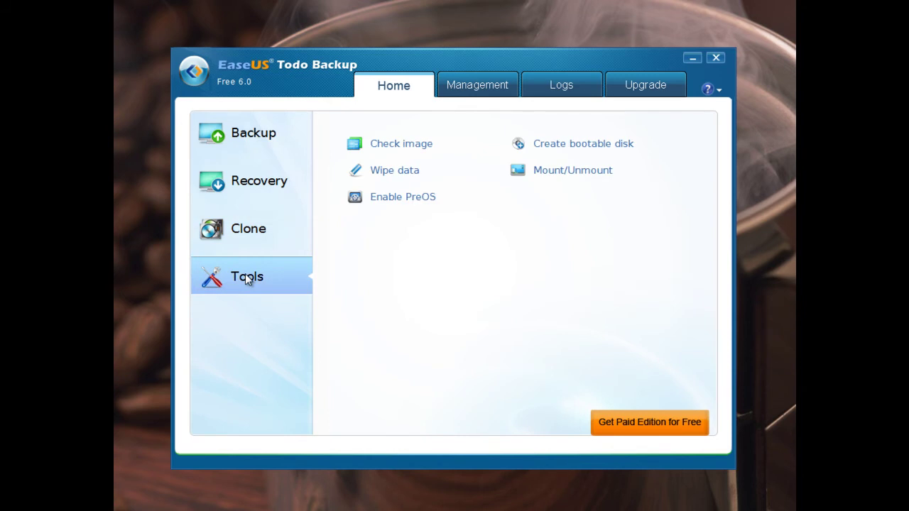
click(253, 137)
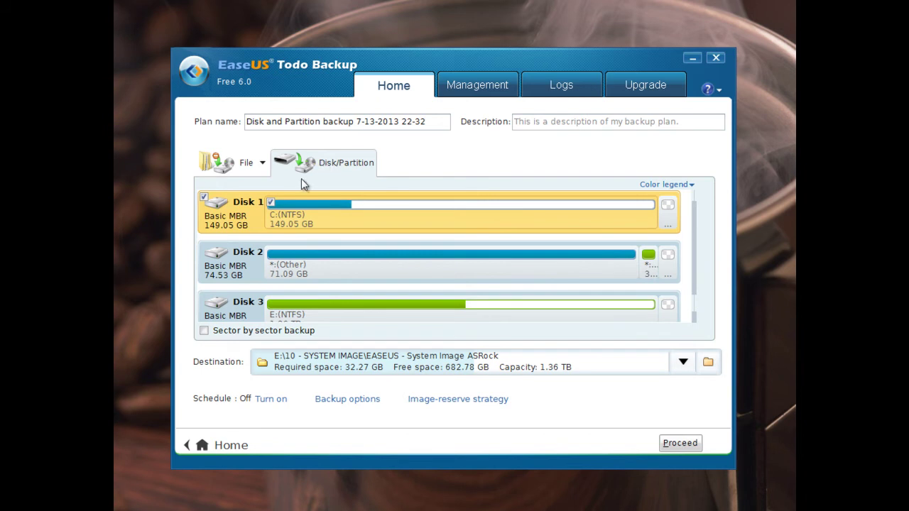
click(205, 198)
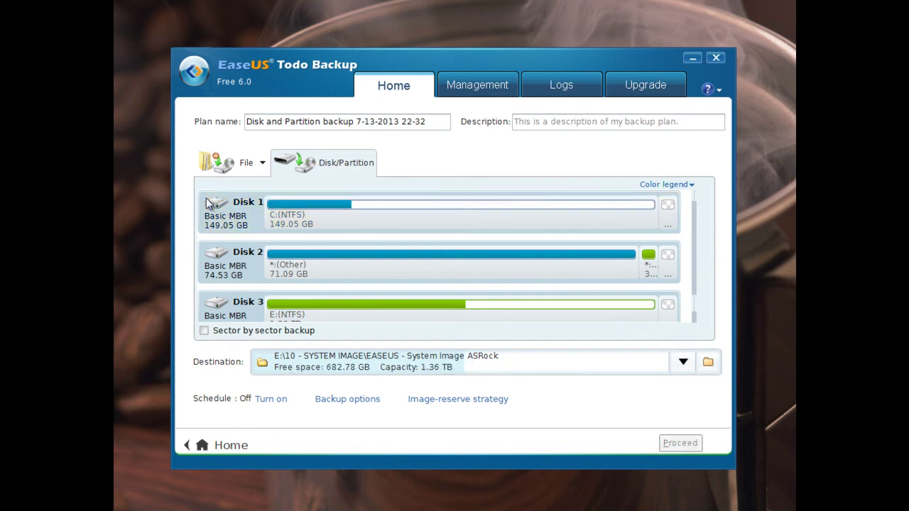
click(206, 199)
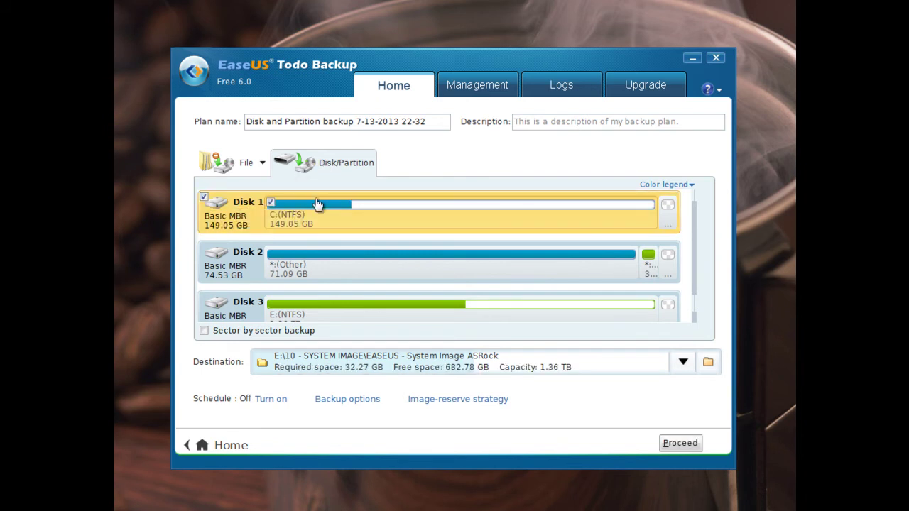
mouse_move(339, 204)
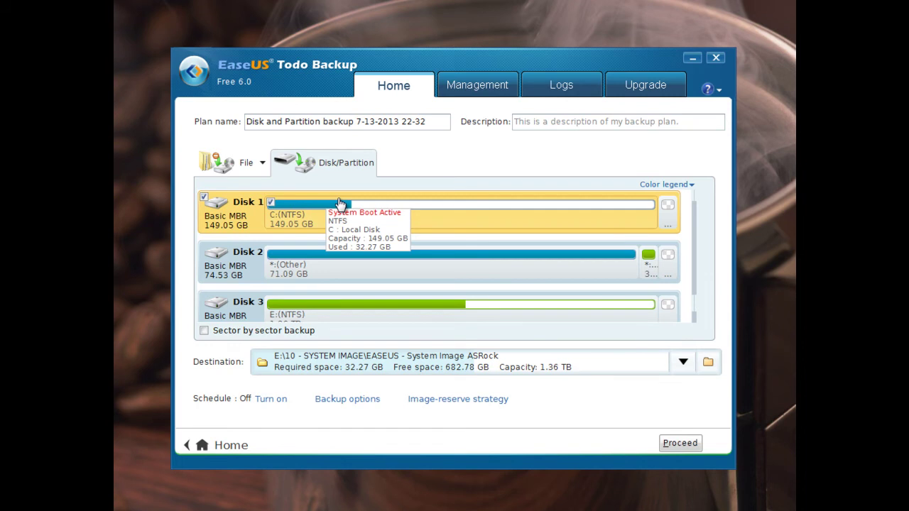
click(709, 363)
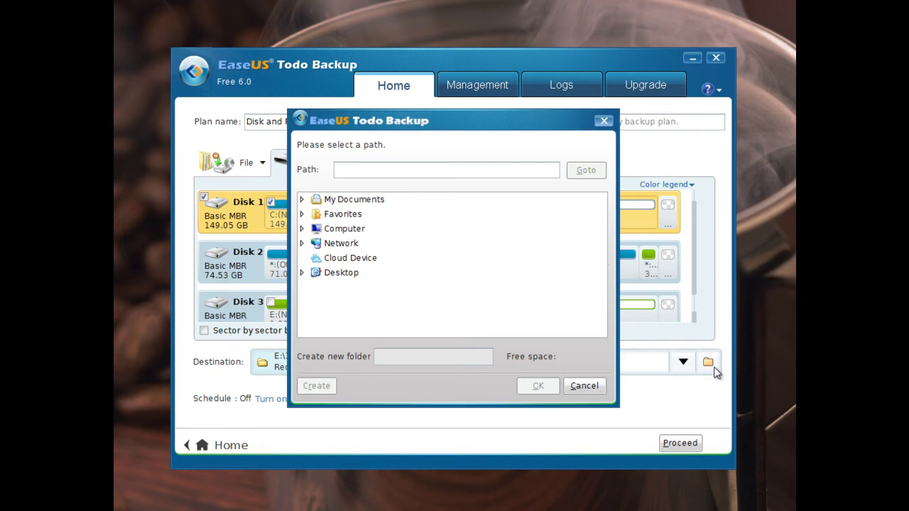
click(302, 230)
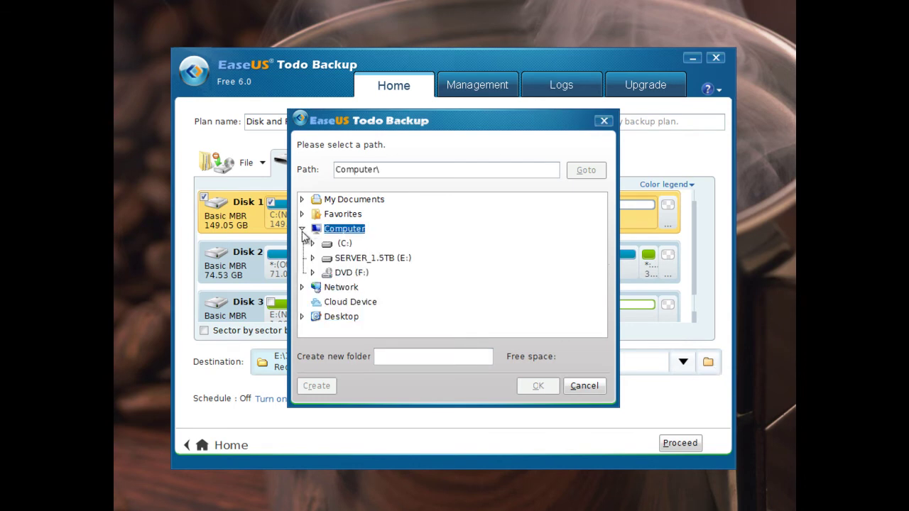
click(312, 258)
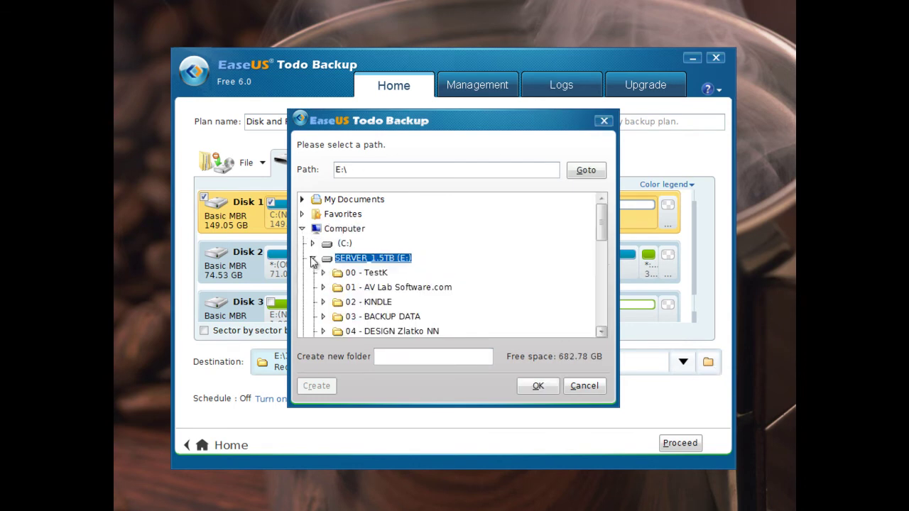
click(582, 386)
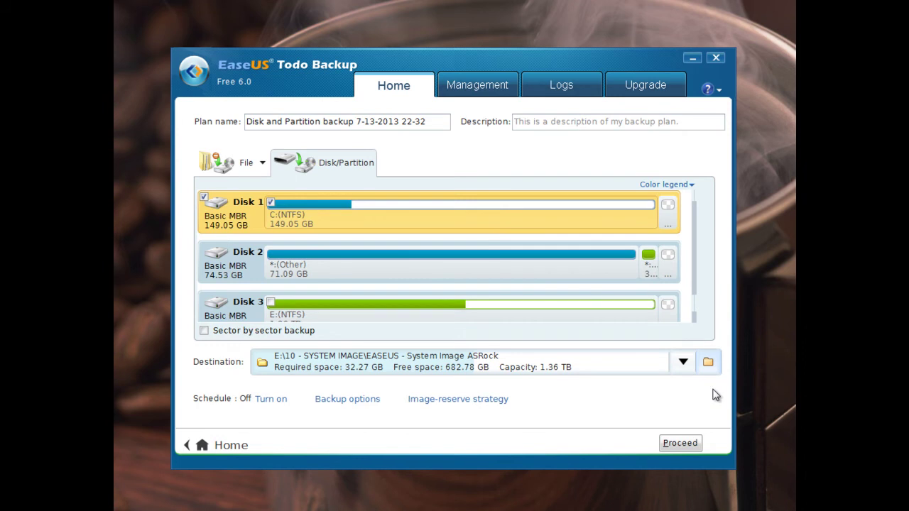
click(242, 165)
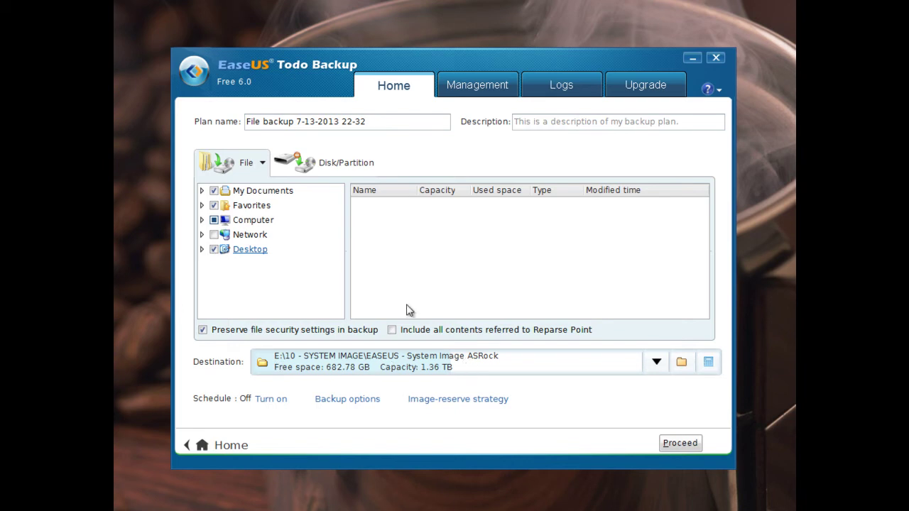
click(334, 161)
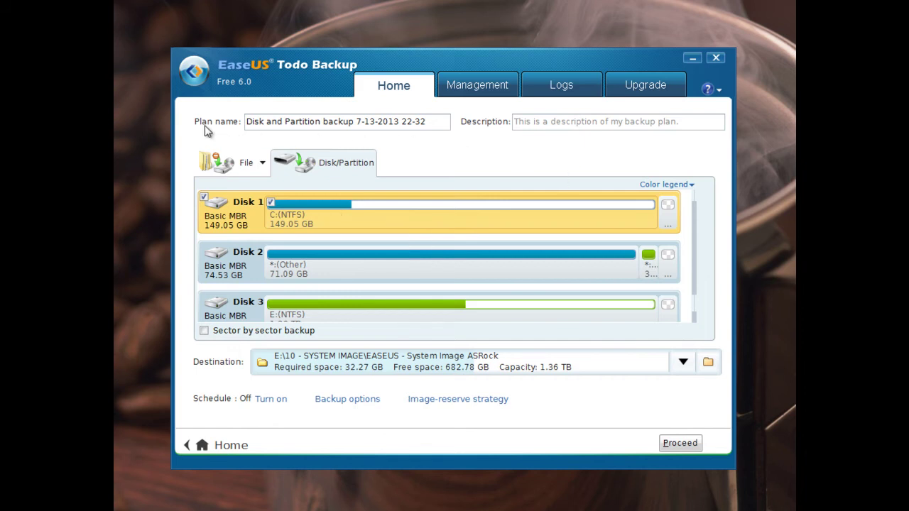
click(377, 122)
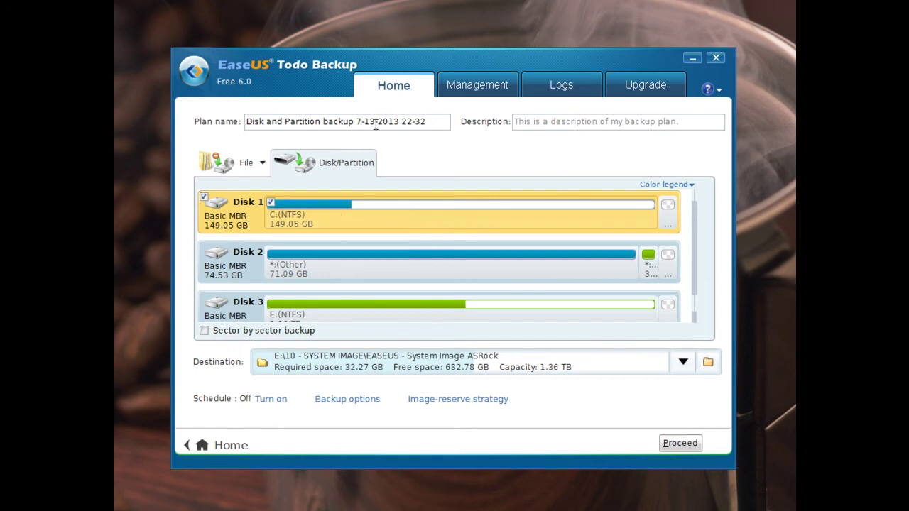
click(545, 126)
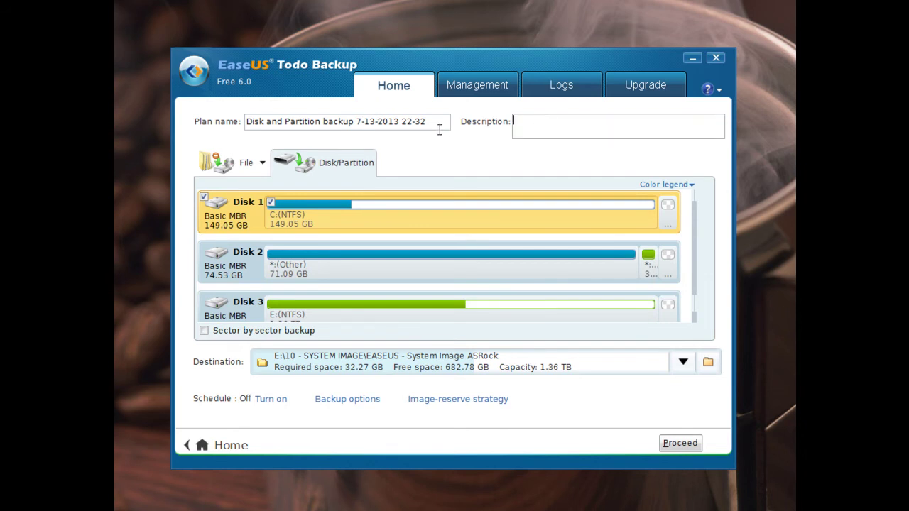
click(441, 129)
click(562, 126)
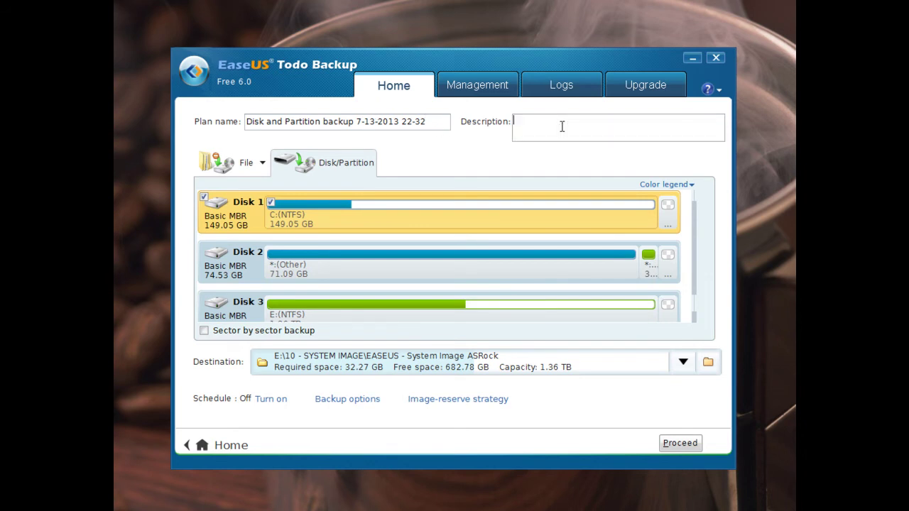
click(203, 332)
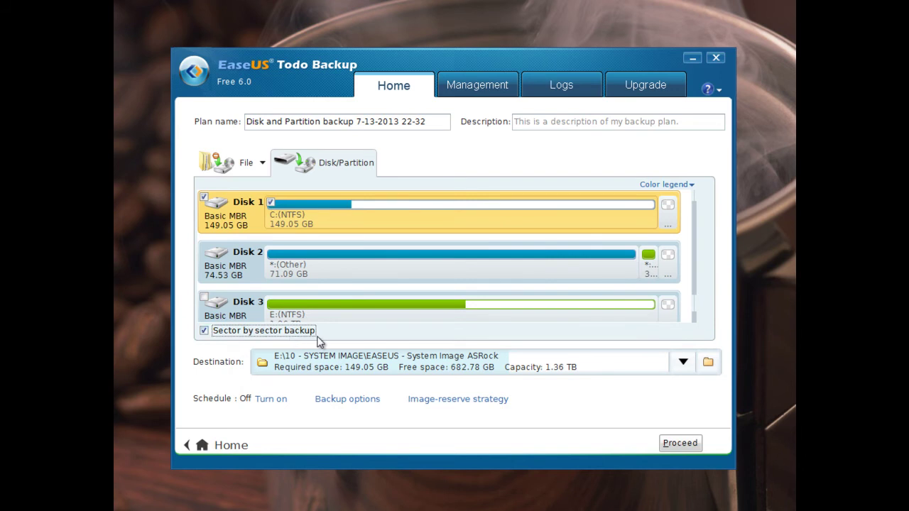
click(203, 331)
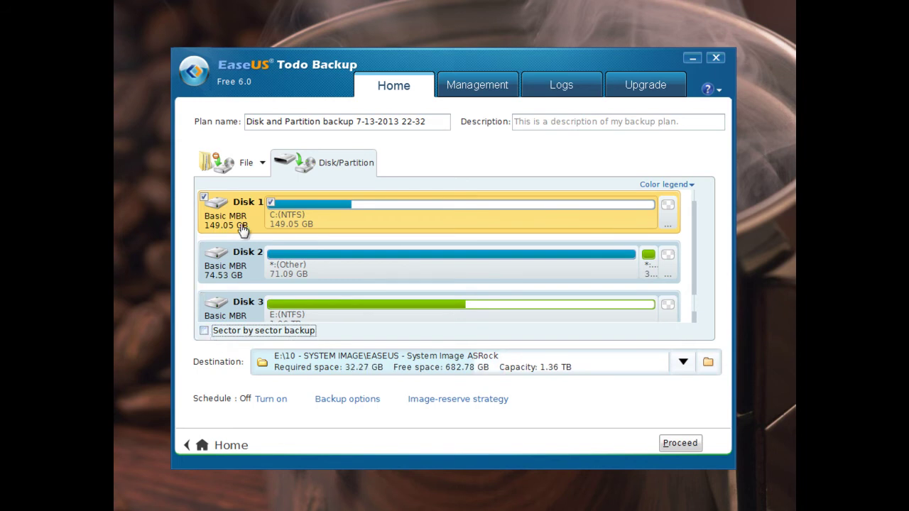
click(203, 331)
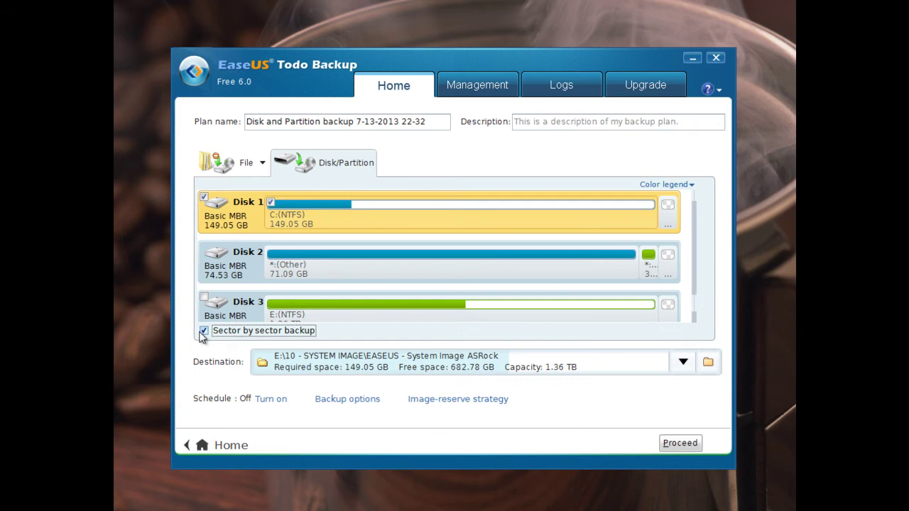
click(204, 331)
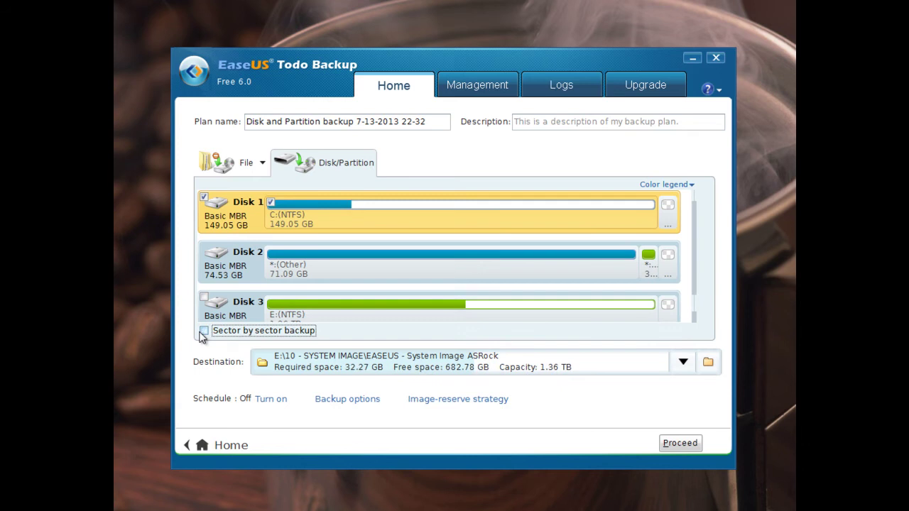
click(274, 400)
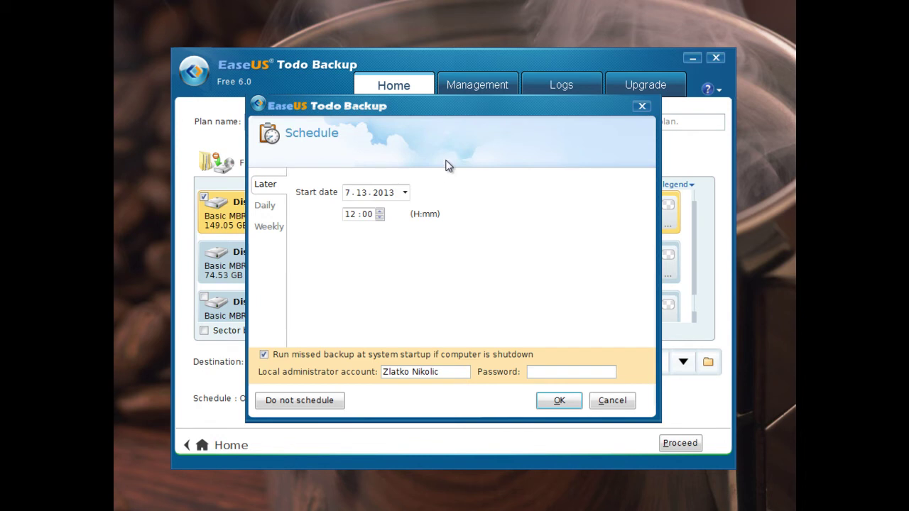
click(612, 401)
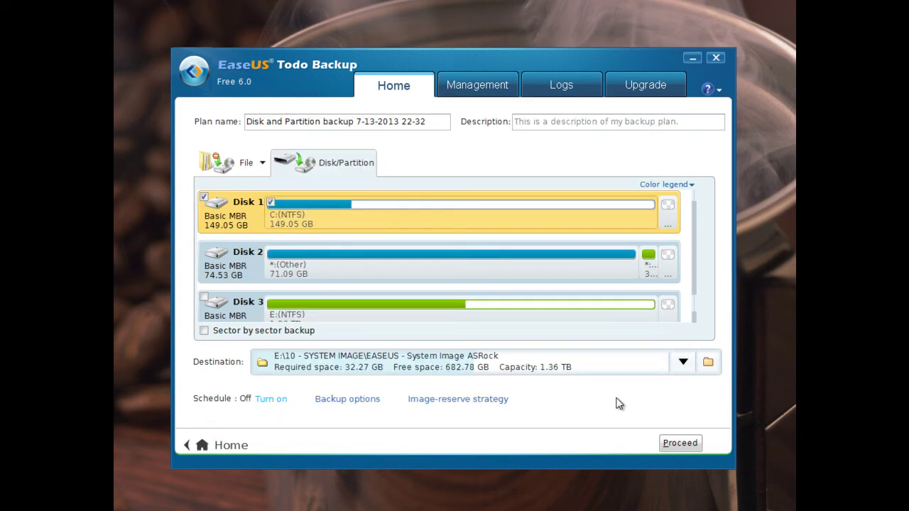
Open Backup options and try None and Medium compression, leaving it at Normal.
click(360, 399)
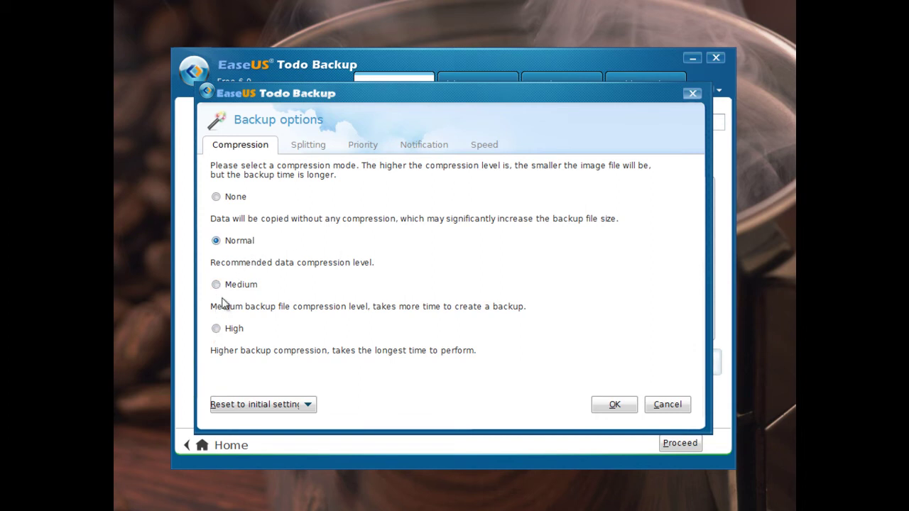
click(216, 198)
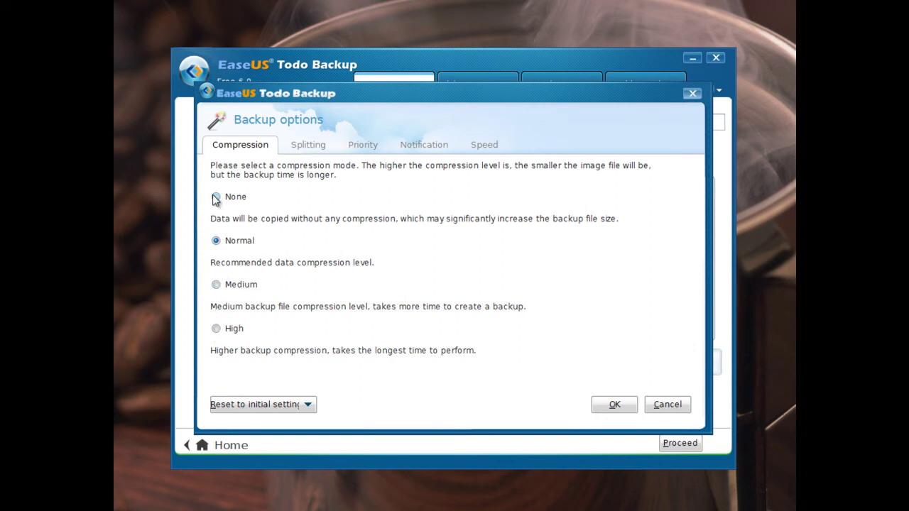
click(215, 242)
click(228, 284)
click(224, 244)
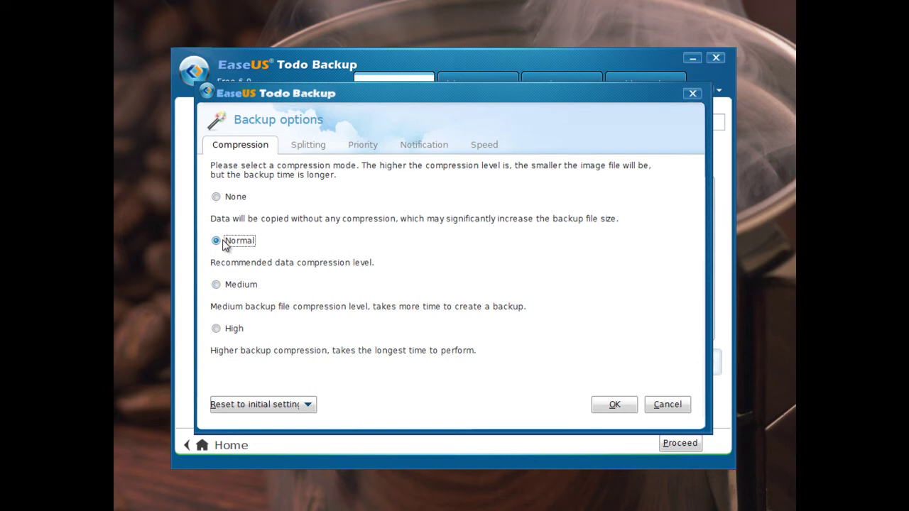
Try manual image splitting with the DVD drive 4812 MB preset size.
click(312, 147)
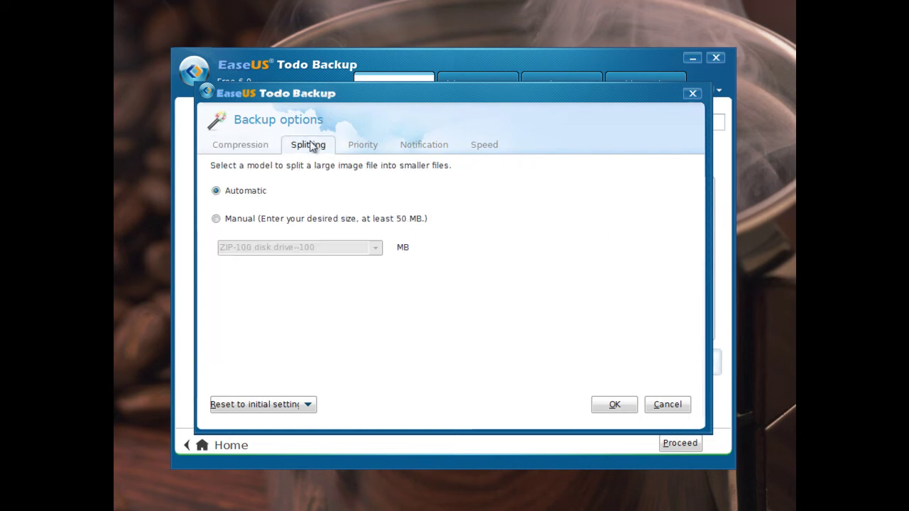
click(216, 219)
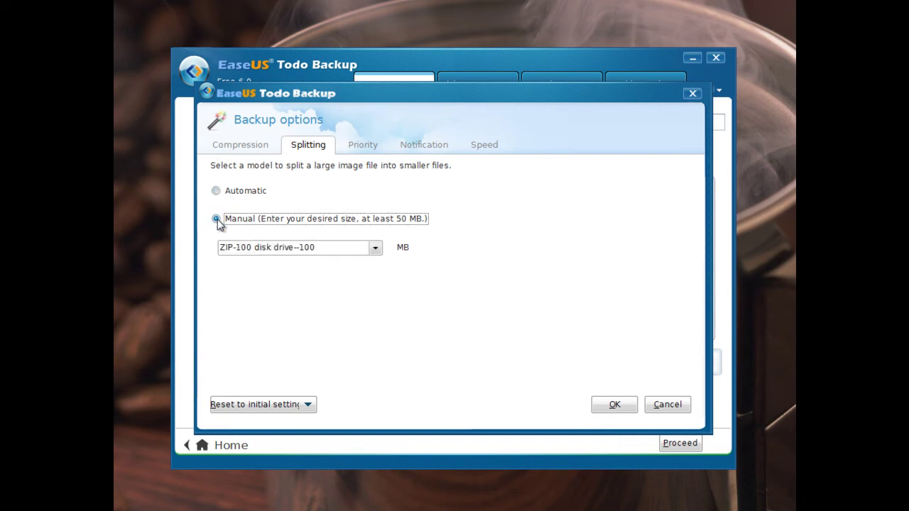
click(375, 248)
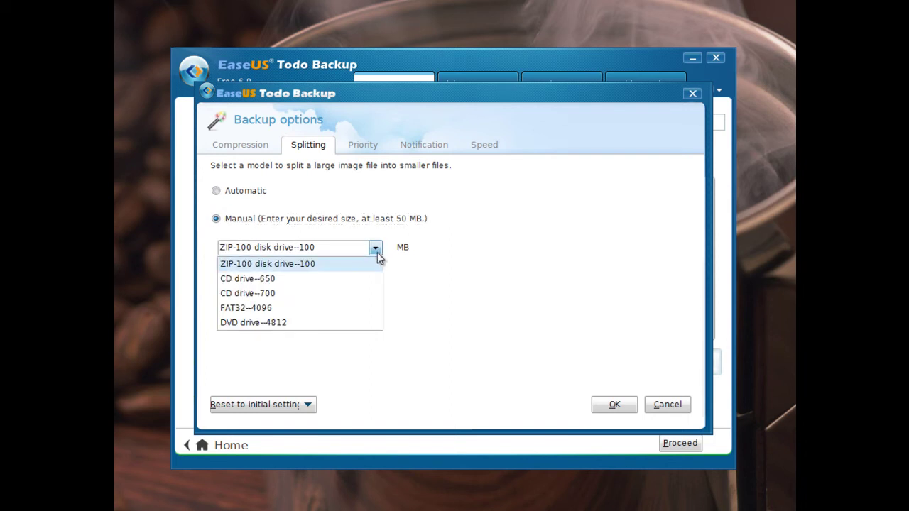
click(351, 325)
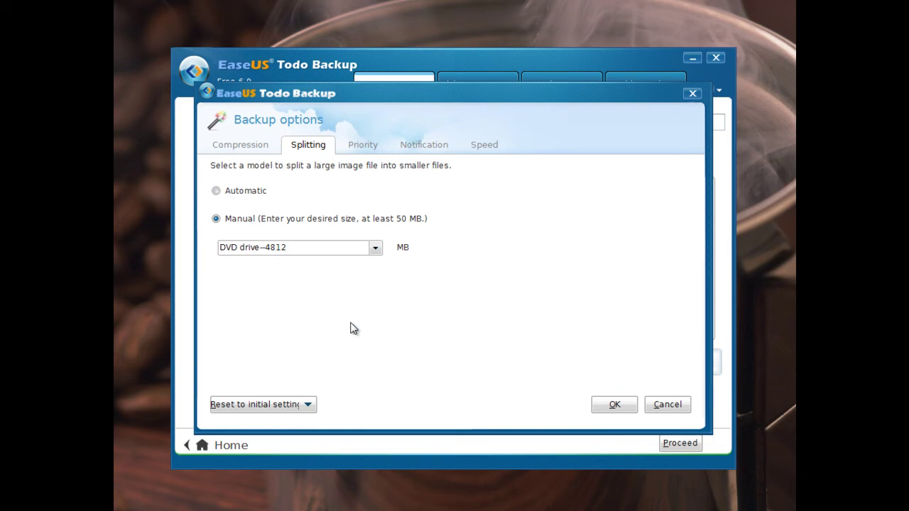
click(374, 248)
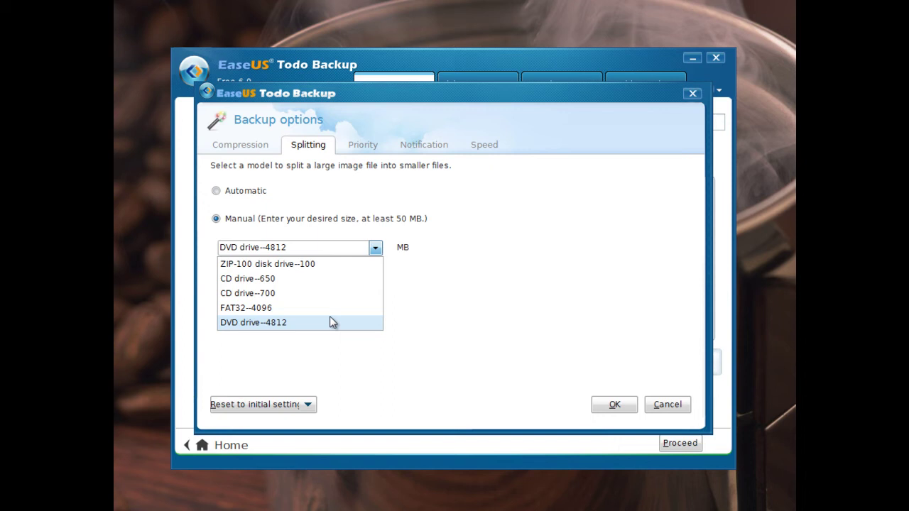
click(258, 324)
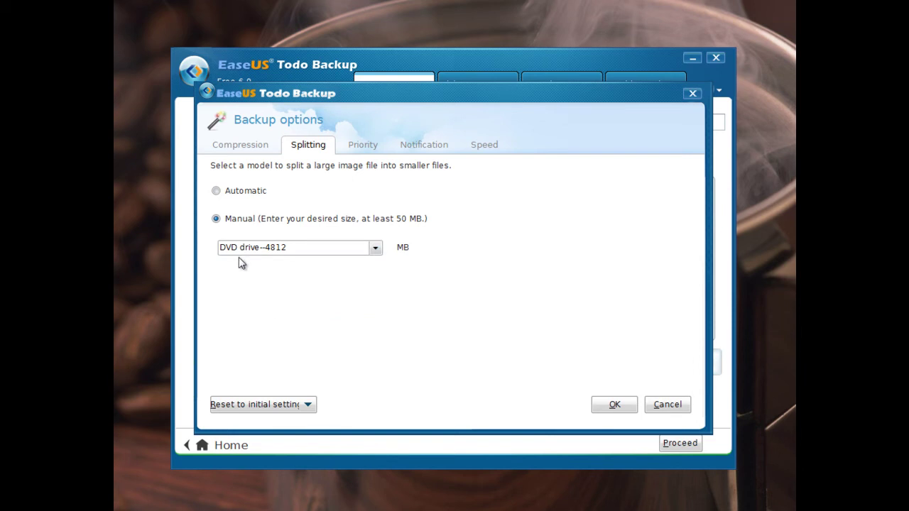
Set image splitting back to Automatic after briefly retrying Manual.
drag(266, 247, 298, 247)
click(227, 190)
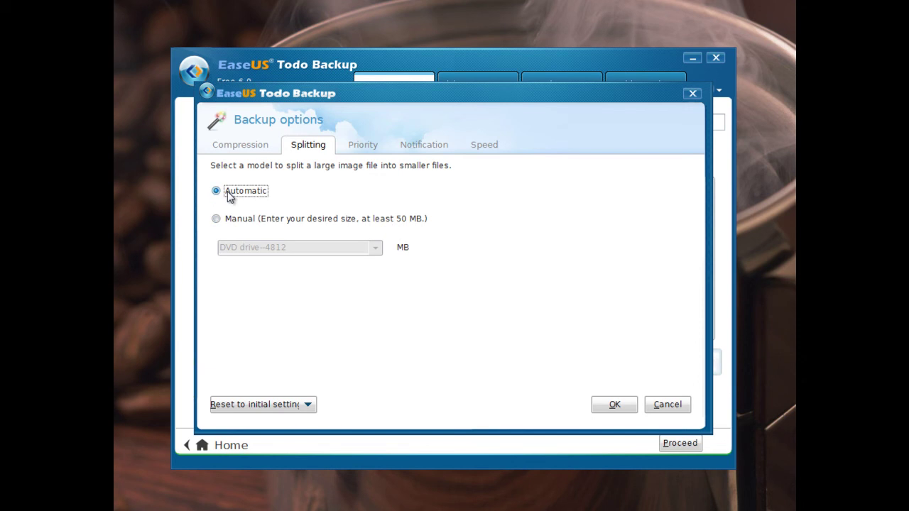
click(217, 219)
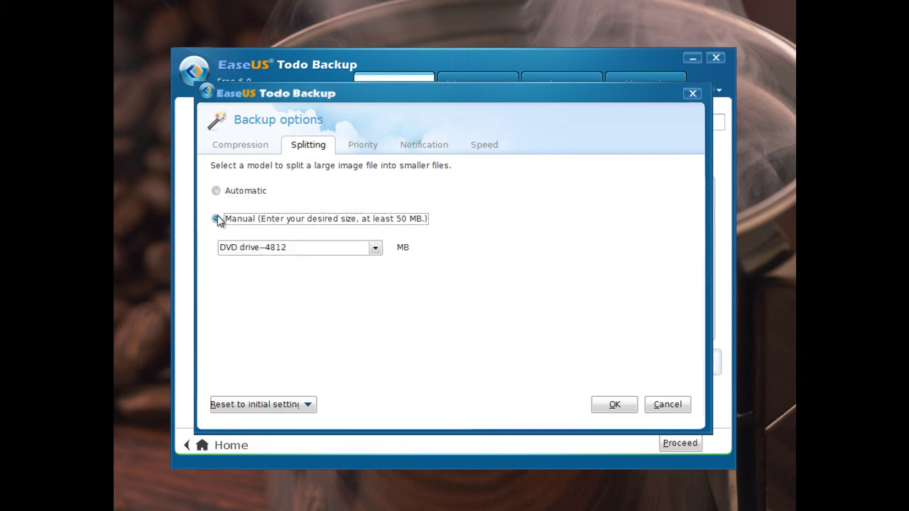
click(216, 192)
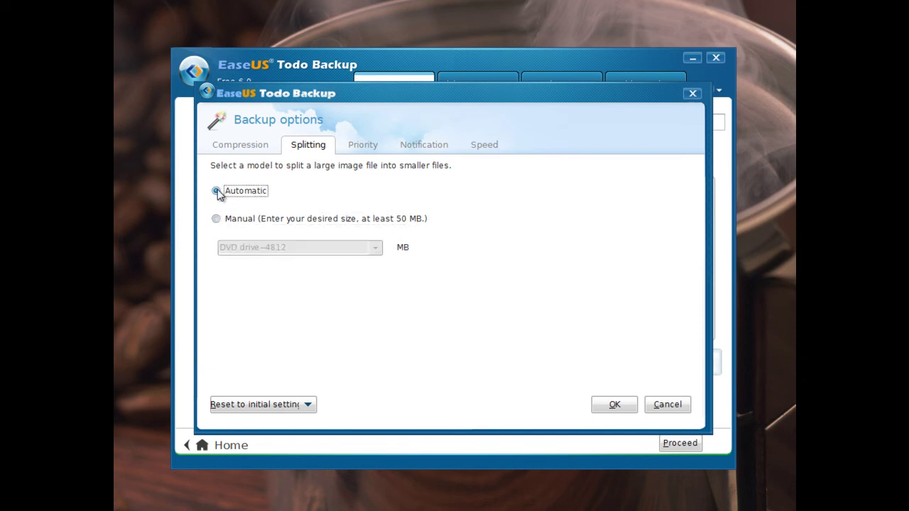
Try High backup priority, then return it to Medium.
click(362, 149)
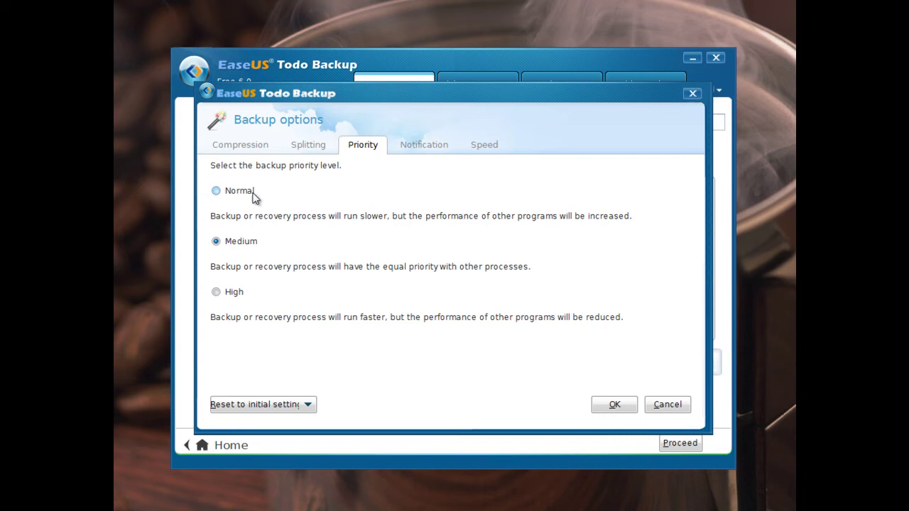
click(216, 292)
click(219, 243)
Look over e-mail notification and the write-speed limit, left at 0 Mbps.
click(423, 150)
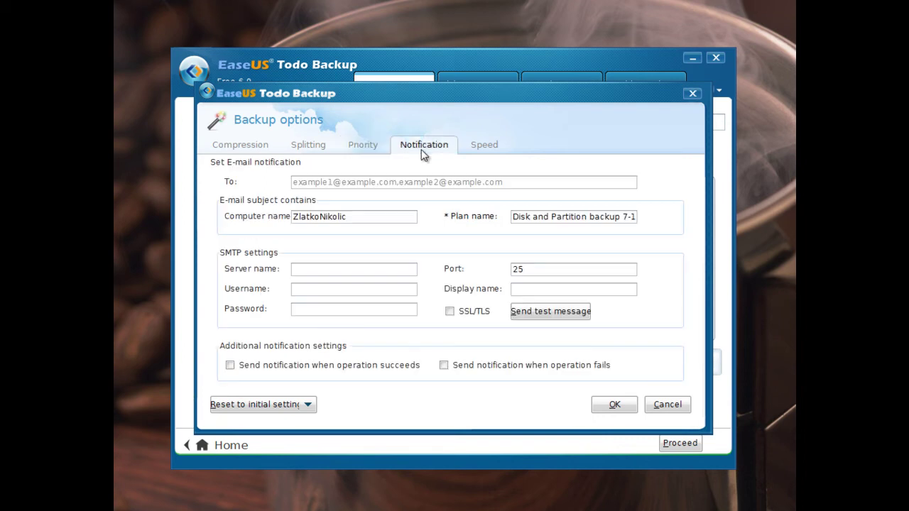
click(461, 184)
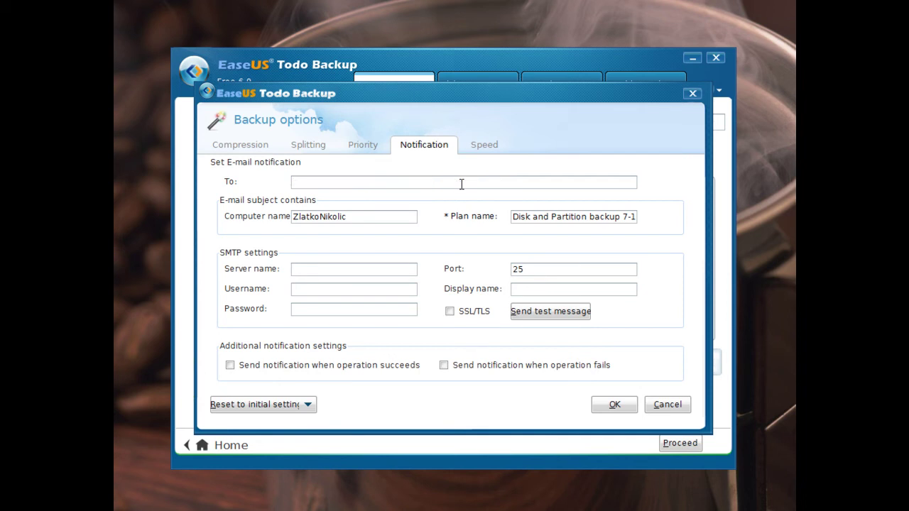
click(478, 147)
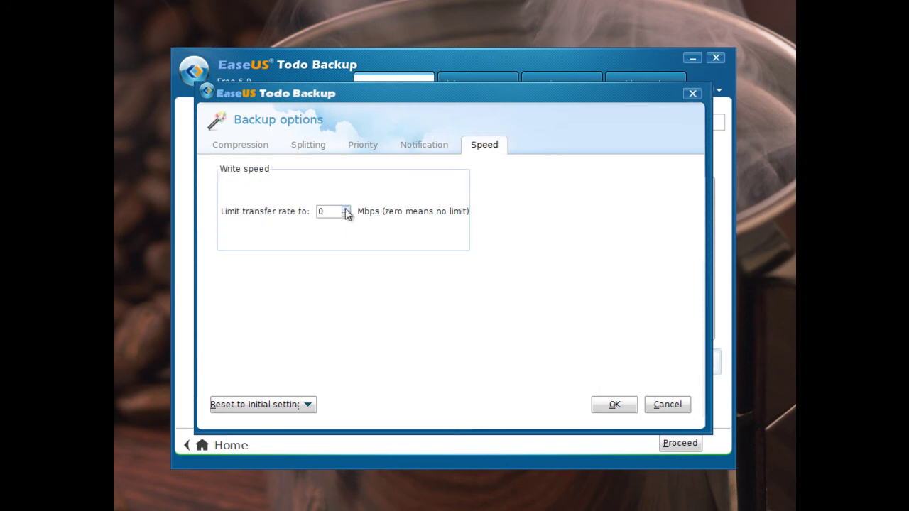
Return to compression settings and dismiss the Reset to initial settings choices unused.
click(252, 148)
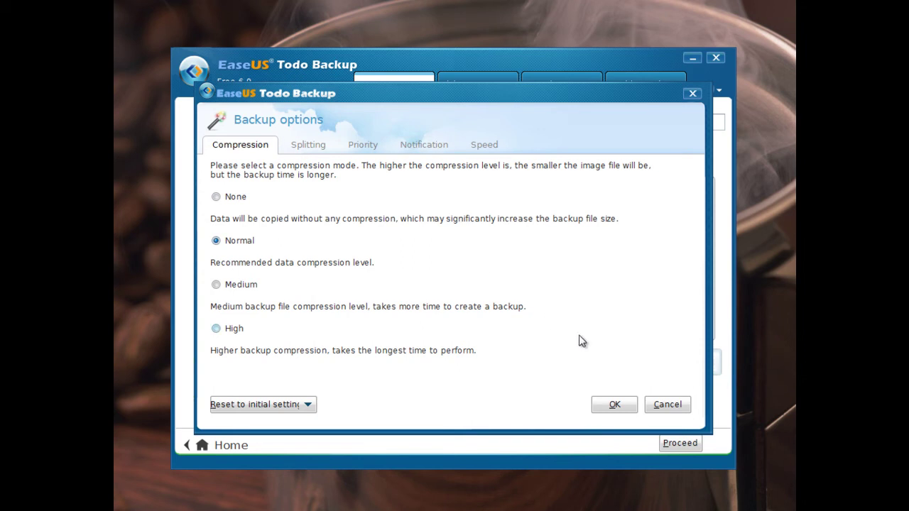
click(303, 404)
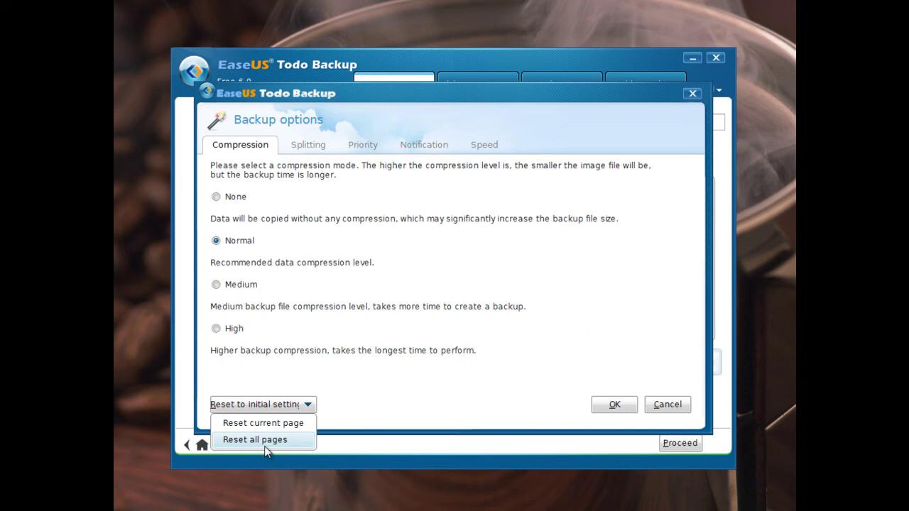
click(430, 428)
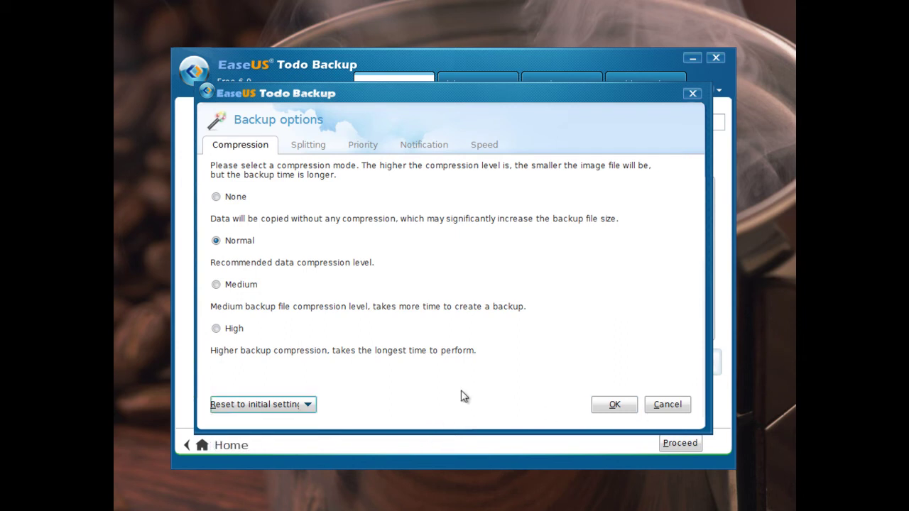
Cancel Backup options, then uncheck and re-check Disk 1 in the plan.
click(662, 404)
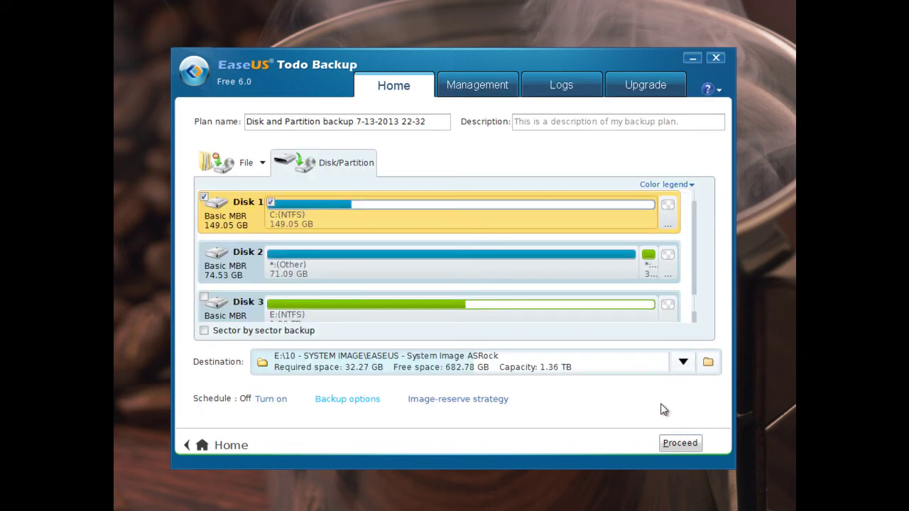
click(533, 221)
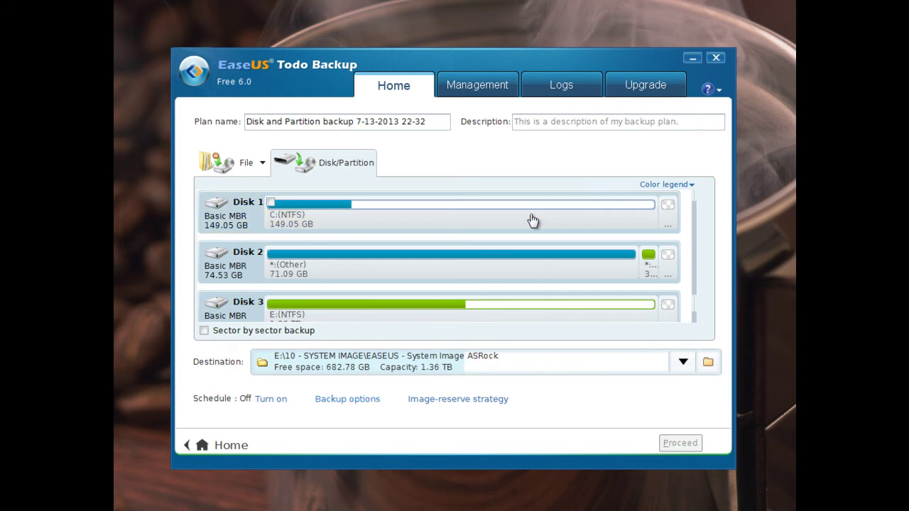
click(333, 220)
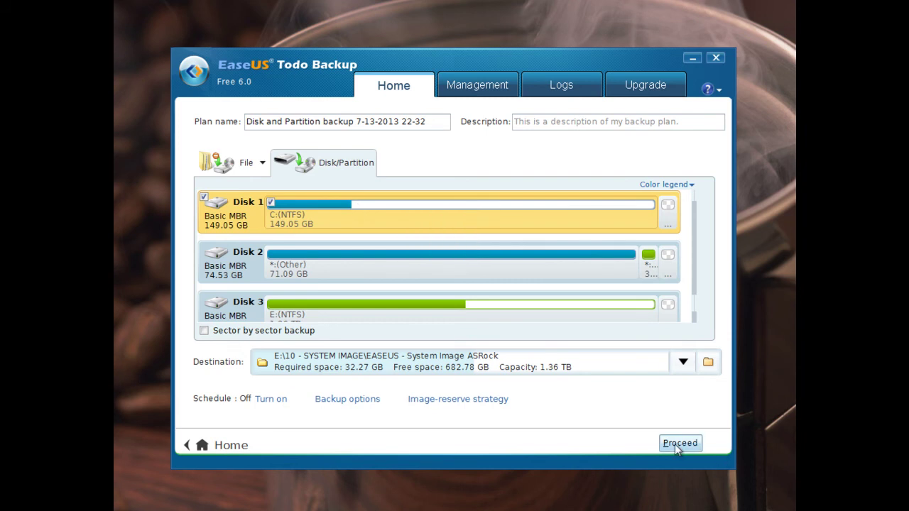
click(489, 408)
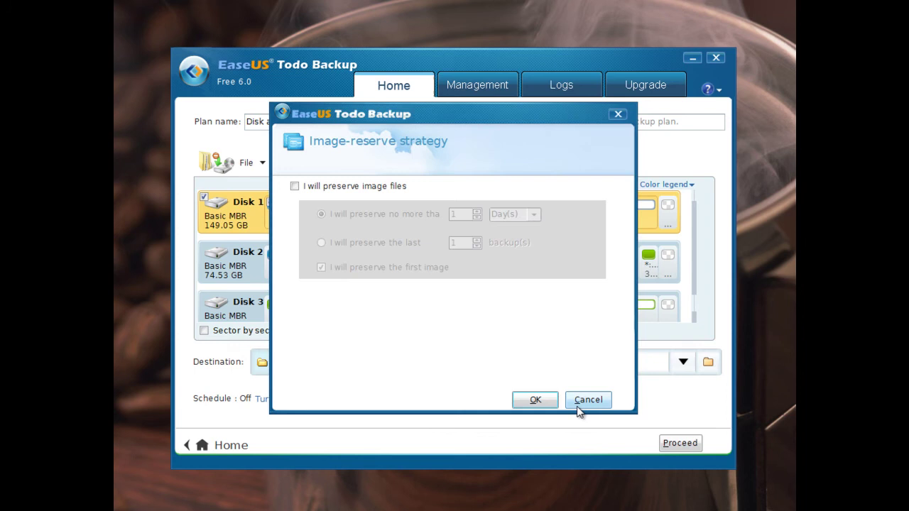
click(302, 189)
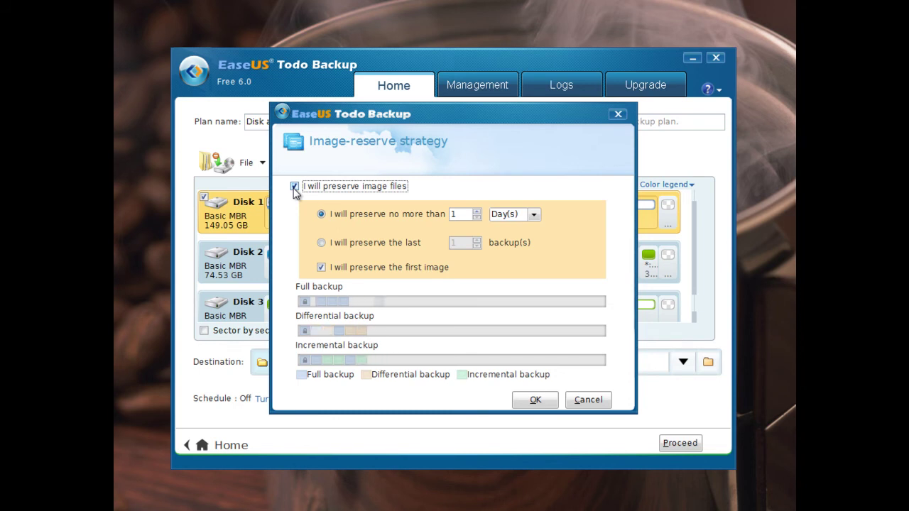
click(295, 188)
click(589, 399)
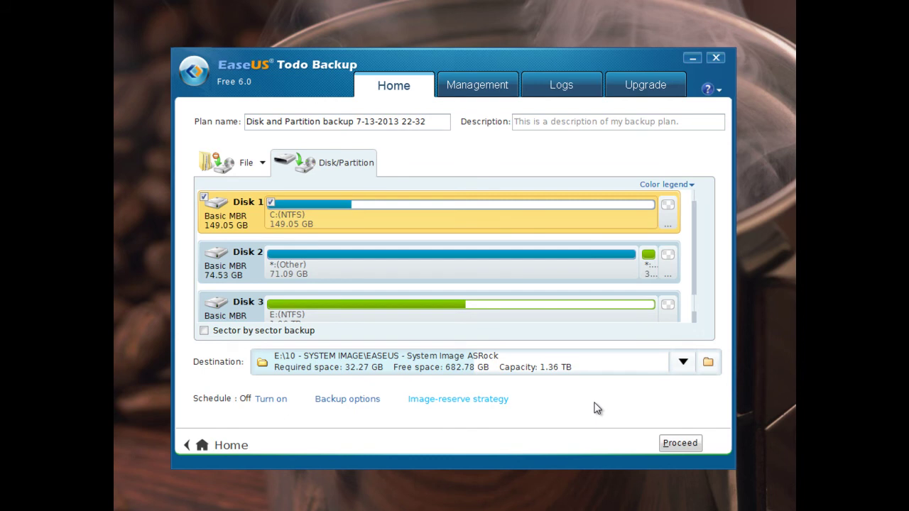
Start the C: disk backup, cancel it mid-run, and finish the progress page.
click(688, 446)
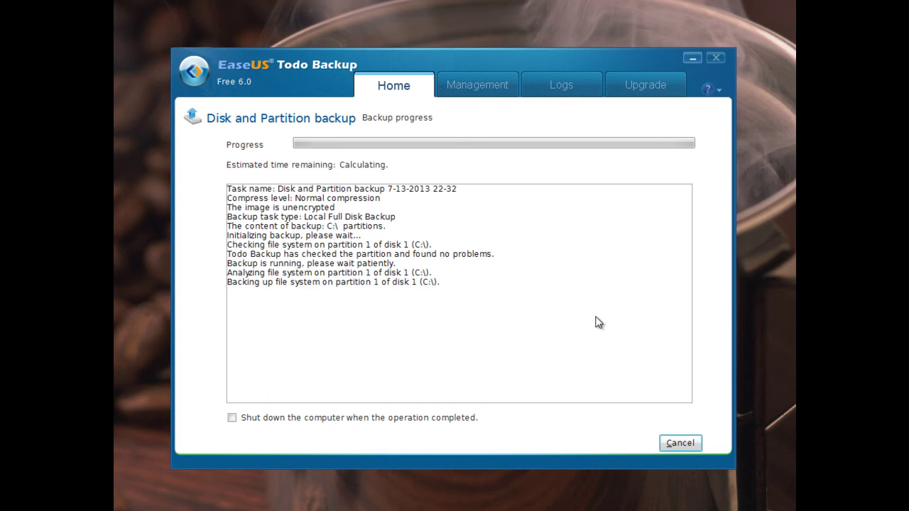
click(682, 448)
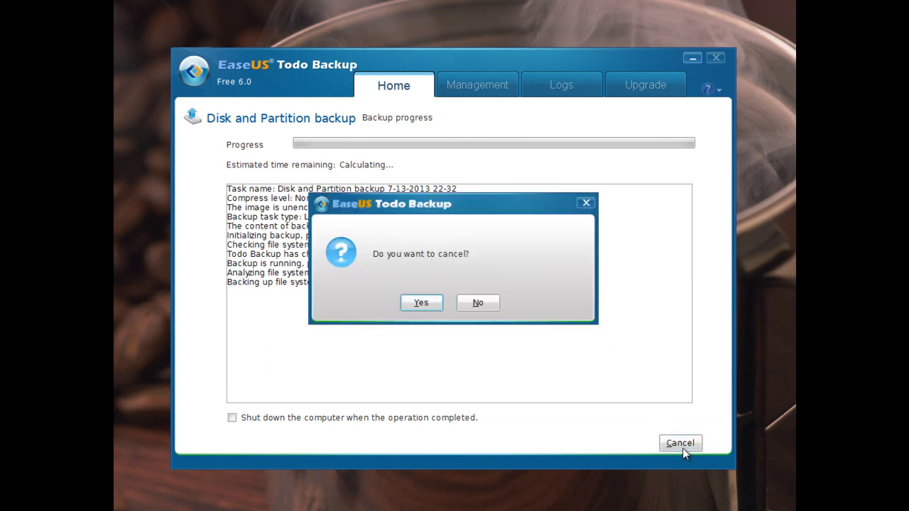
click(436, 305)
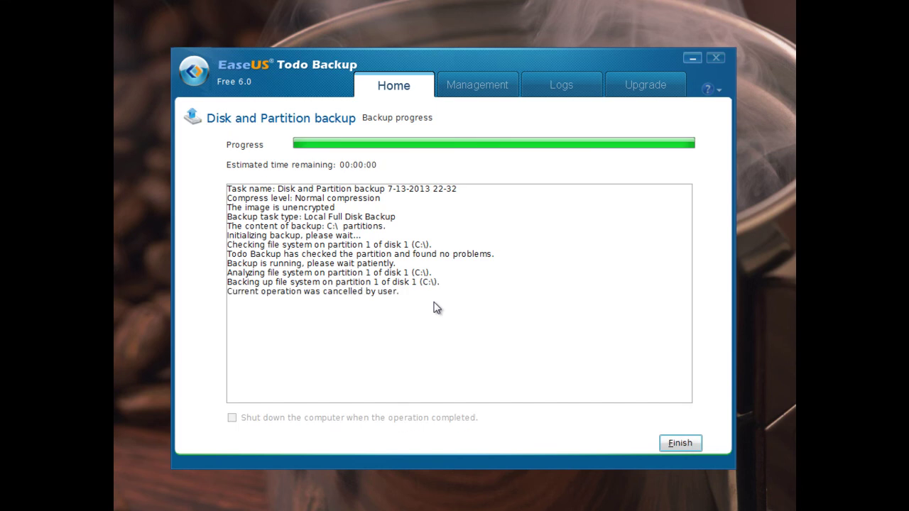
click(680, 443)
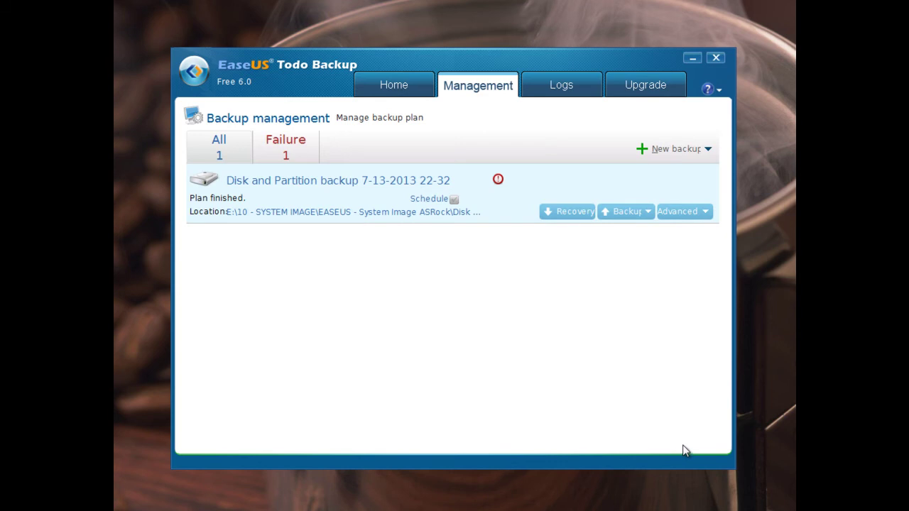
Check the Management plan list, return Home, and show the Recovery options.
click(394, 87)
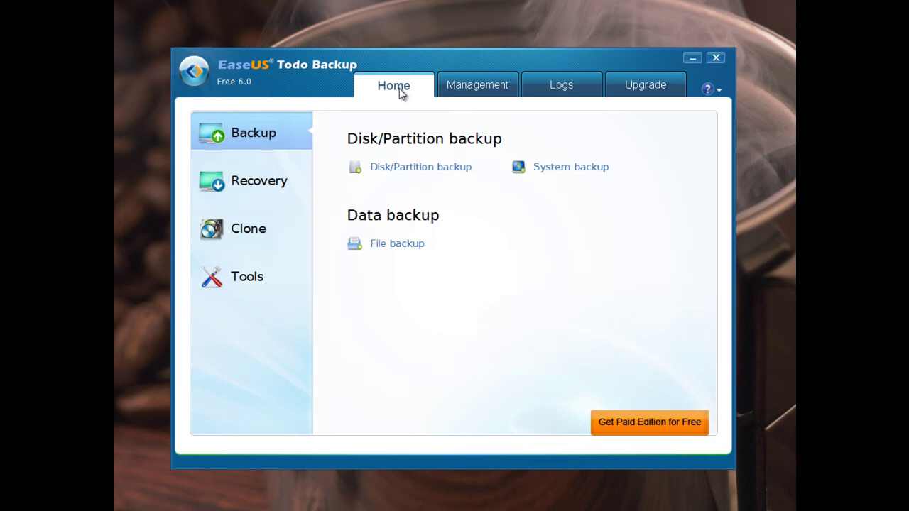
click(464, 91)
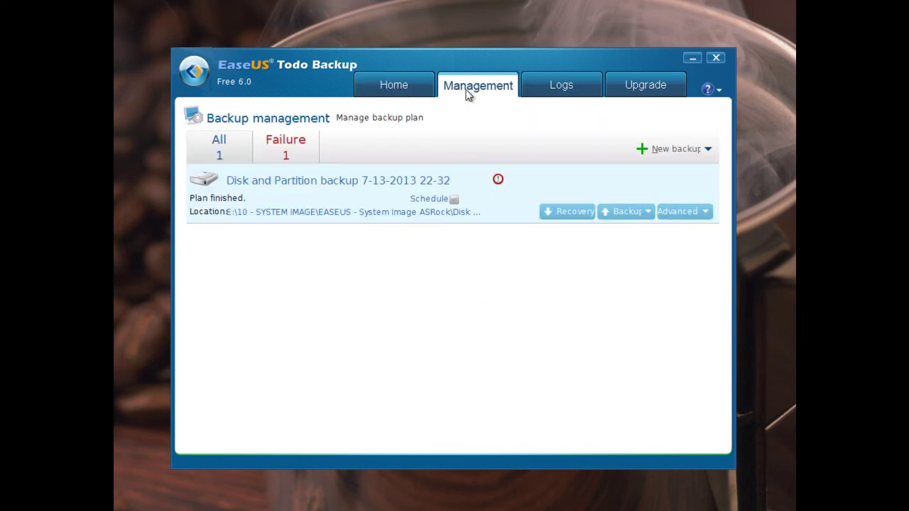
click(414, 91)
click(278, 183)
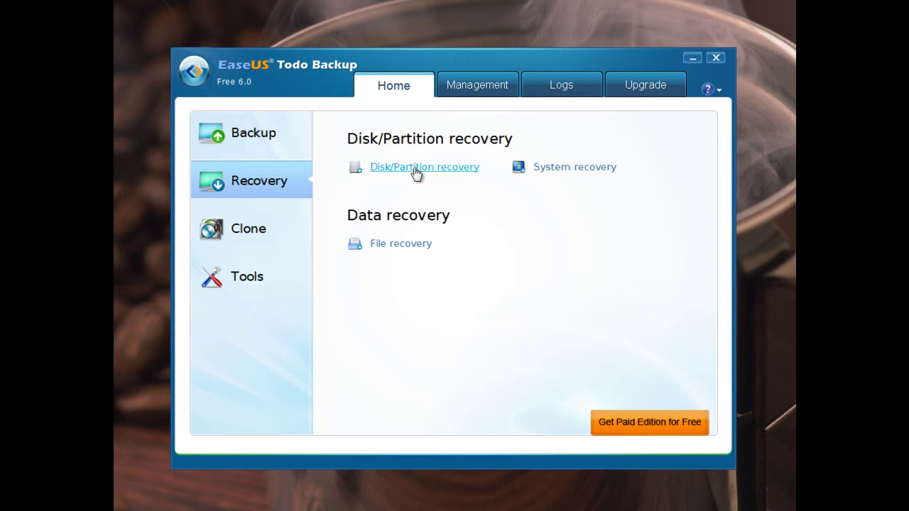
click(545, 178)
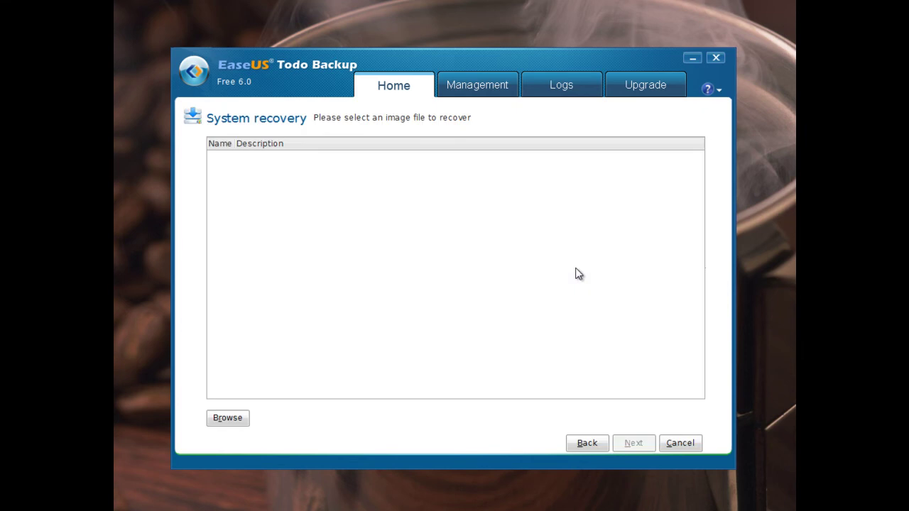
click(238, 420)
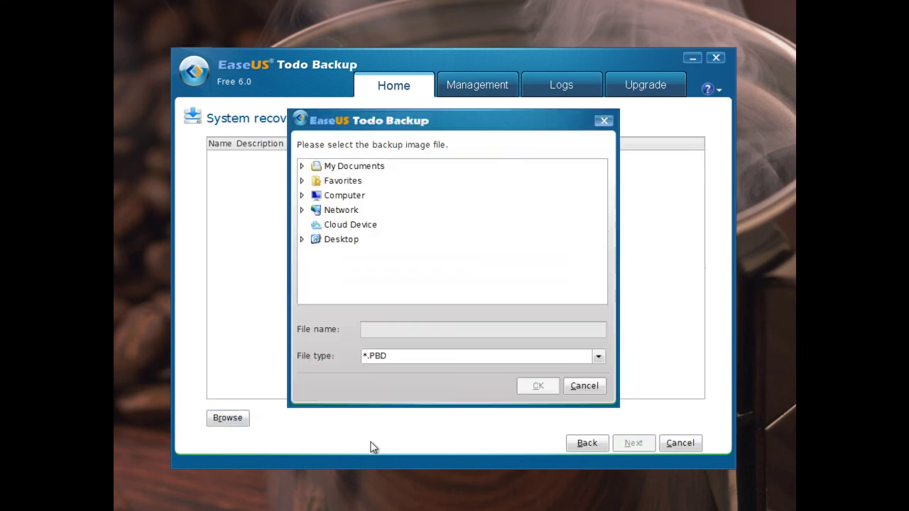
click(302, 196)
click(307, 223)
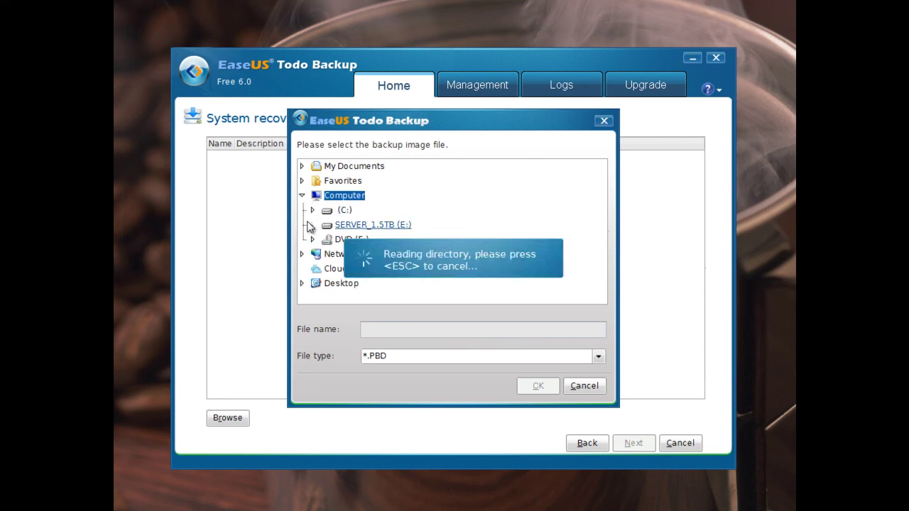
scroll(338, 229, down, 4)
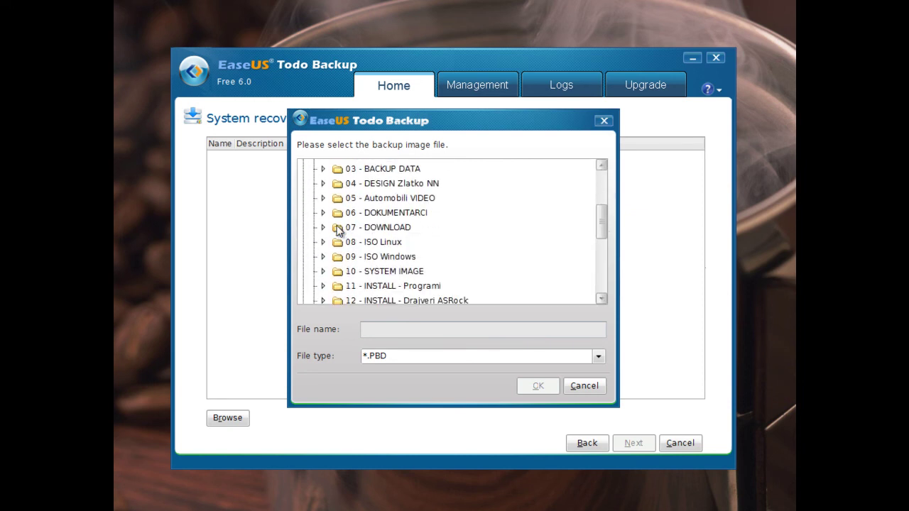
scroll(338, 231, down, 1)
click(337, 225)
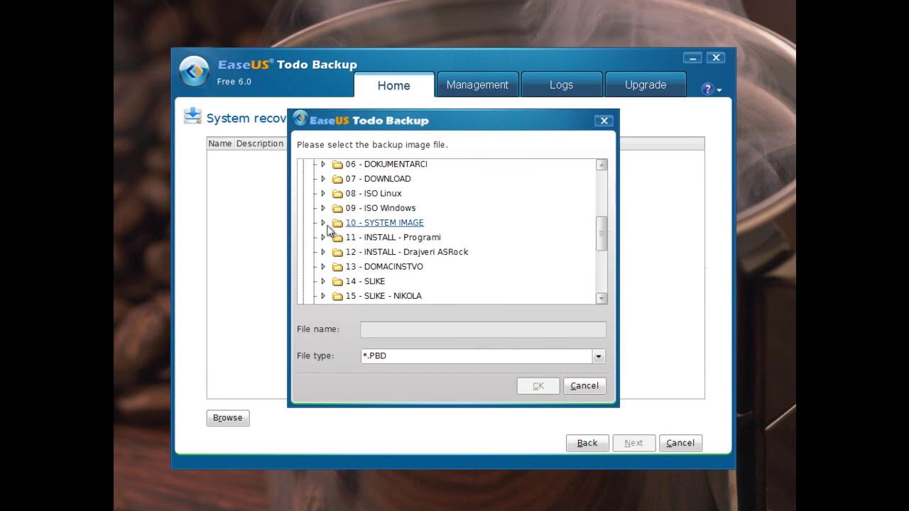
click(323, 223)
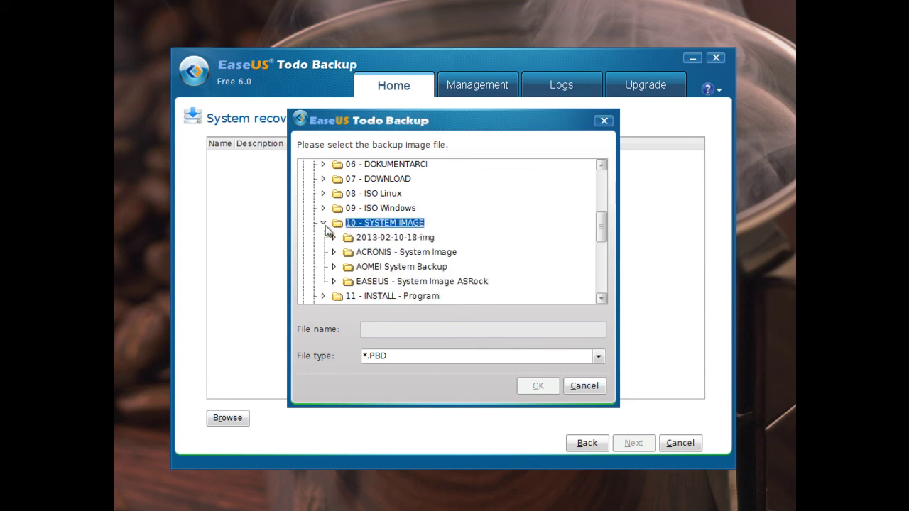
click(335, 282)
scroll(539, 285, down, 1)
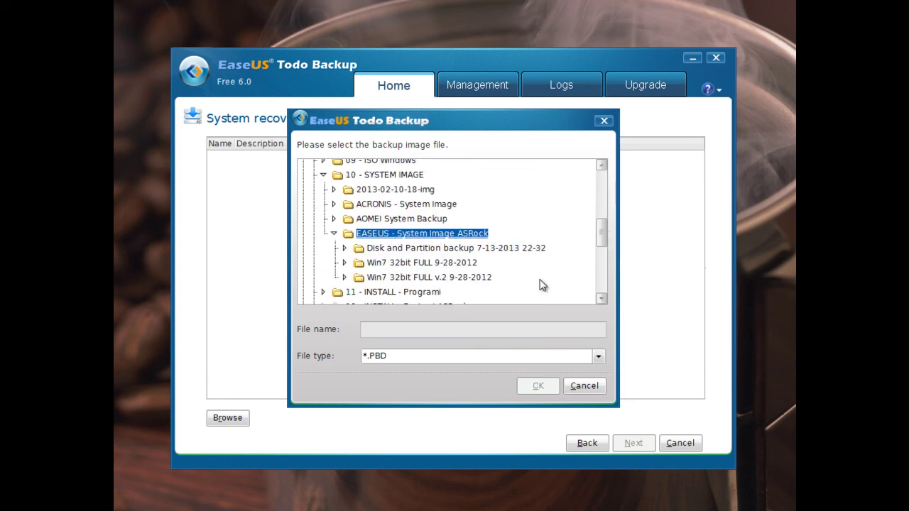
click(344, 250)
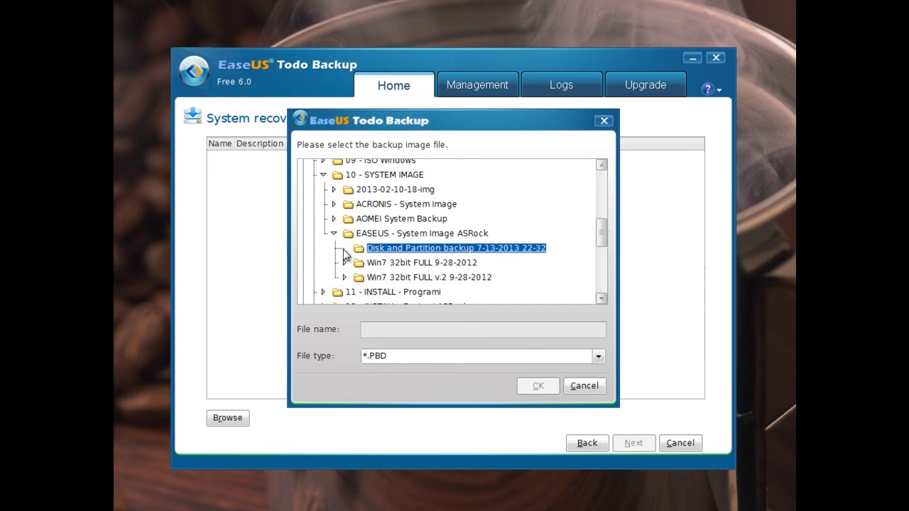
click(345, 263)
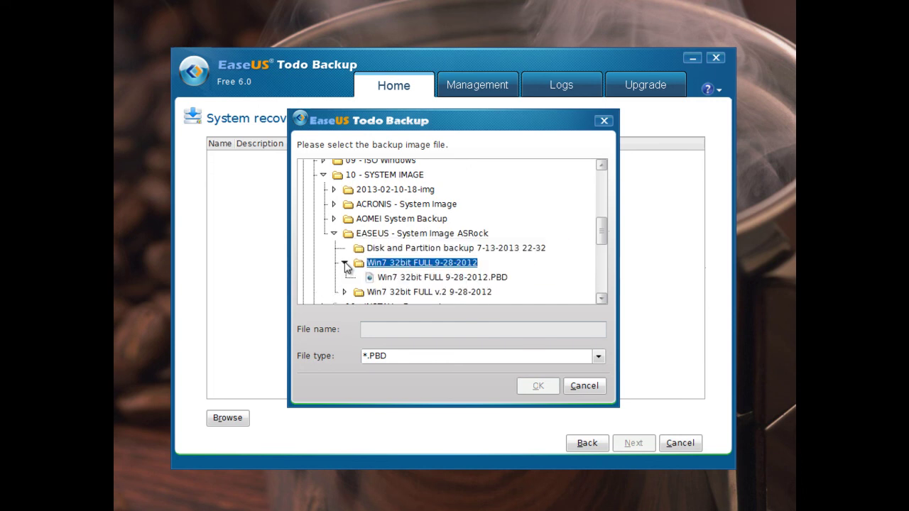
click(494, 280)
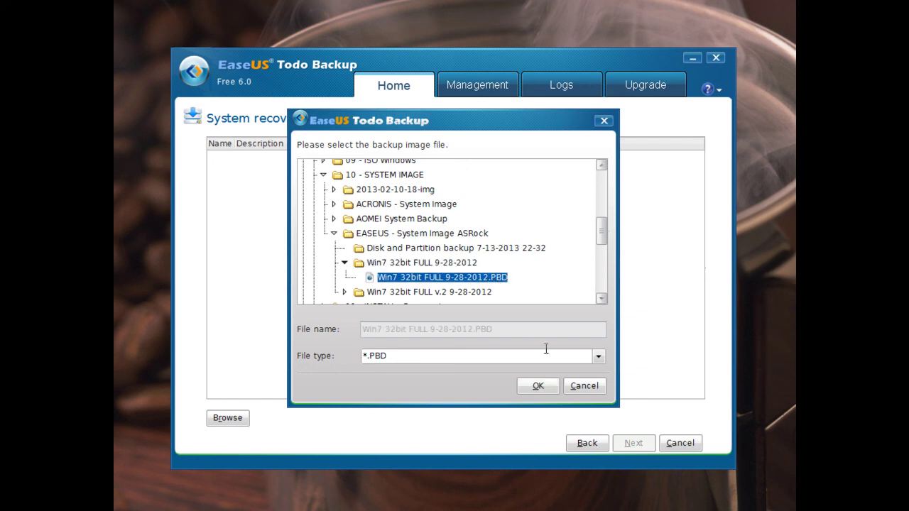
click(538, 387)
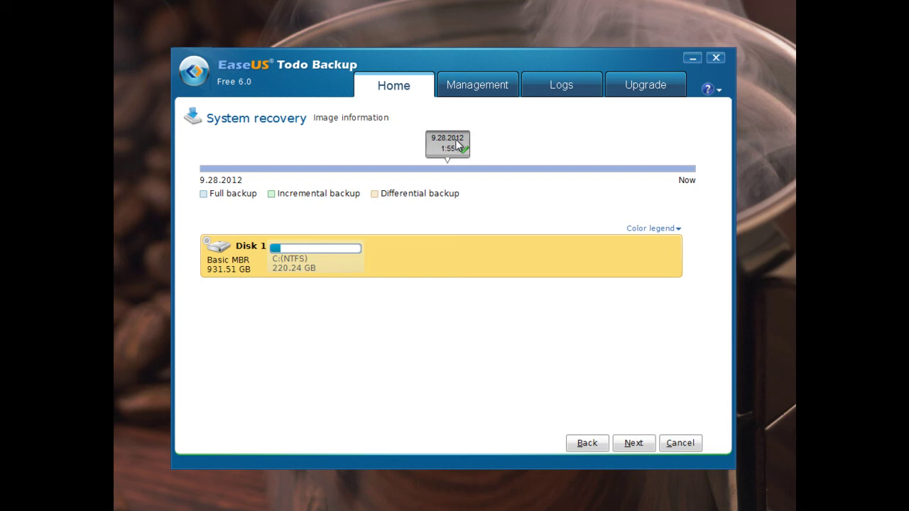
click(680, 230)
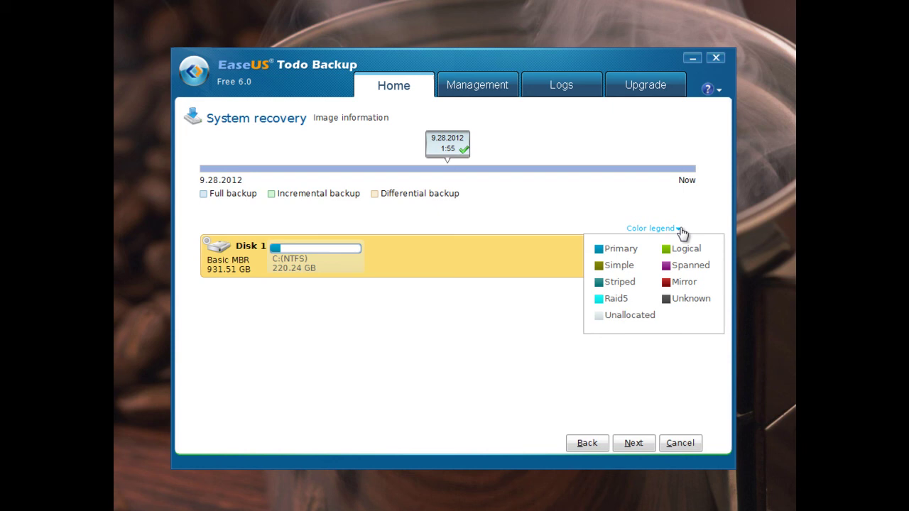
click(582, 194)
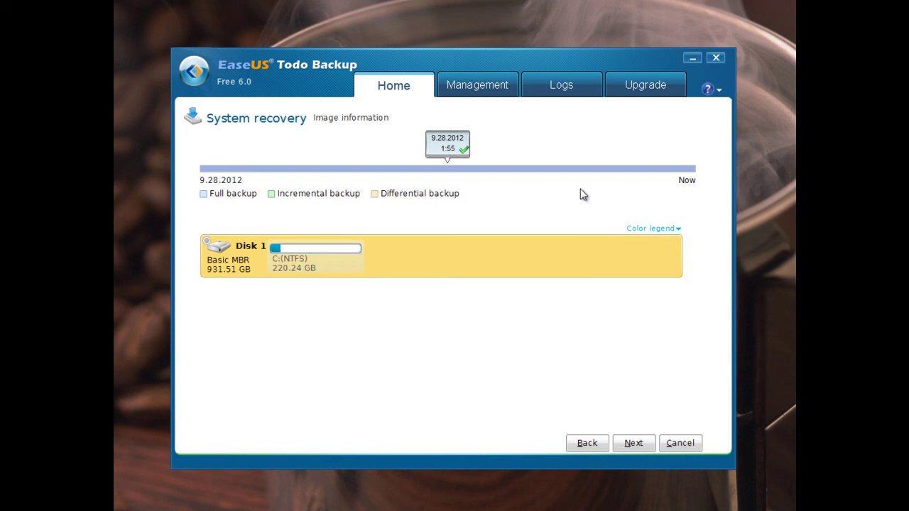
click(589, 441)
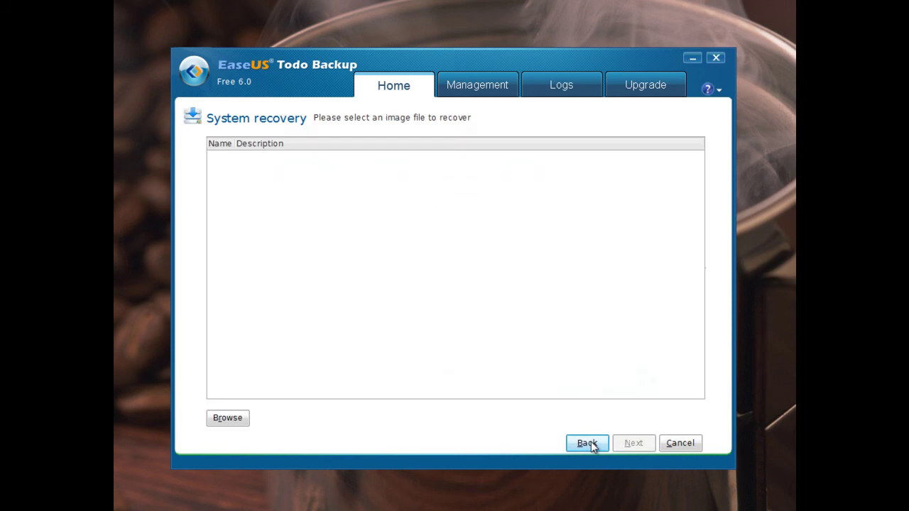
Return to recovery options and peek at File recovery before backing out.
click(590, 442)
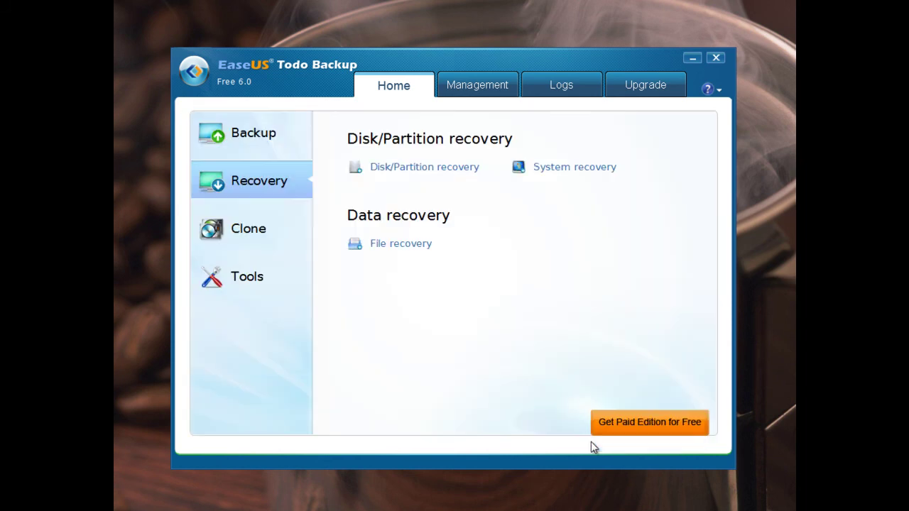
click(400, 245)
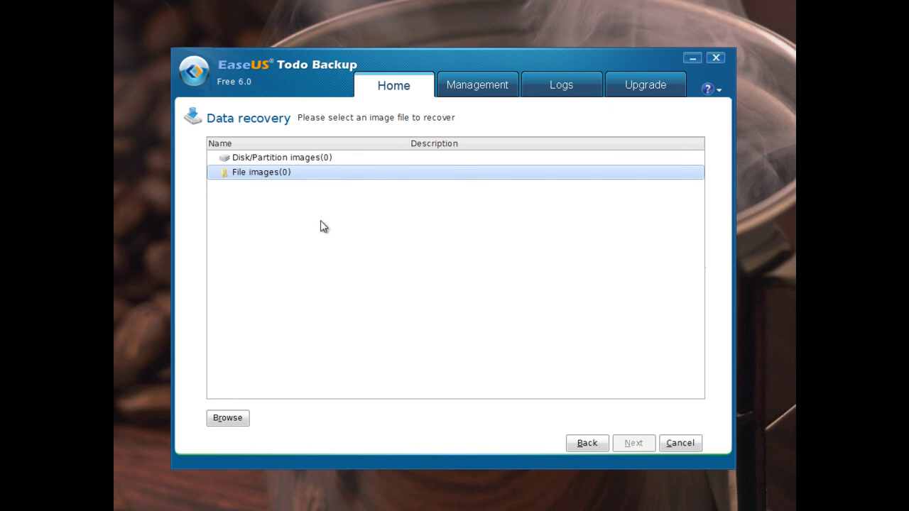
click(588, 443)
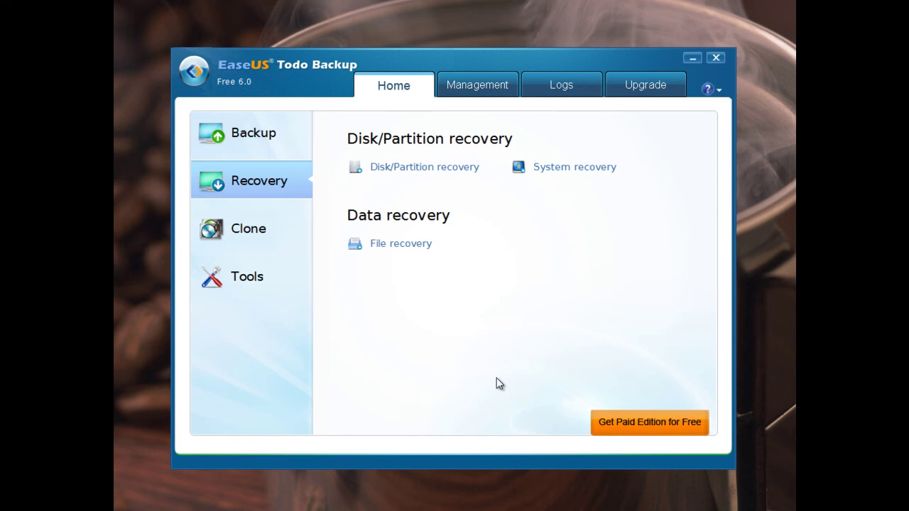
Look at Disk clone and Partition clone, then show the Tools page.
click(250, 234)
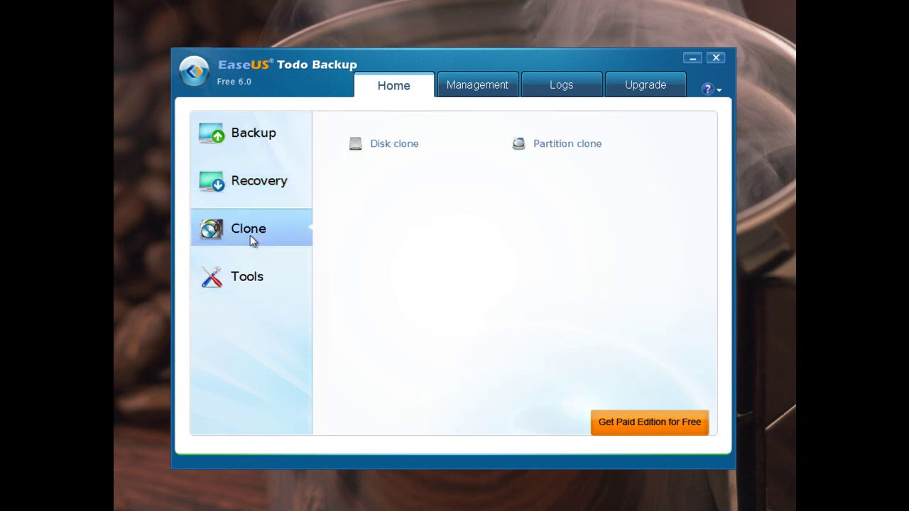
click(395, 145)
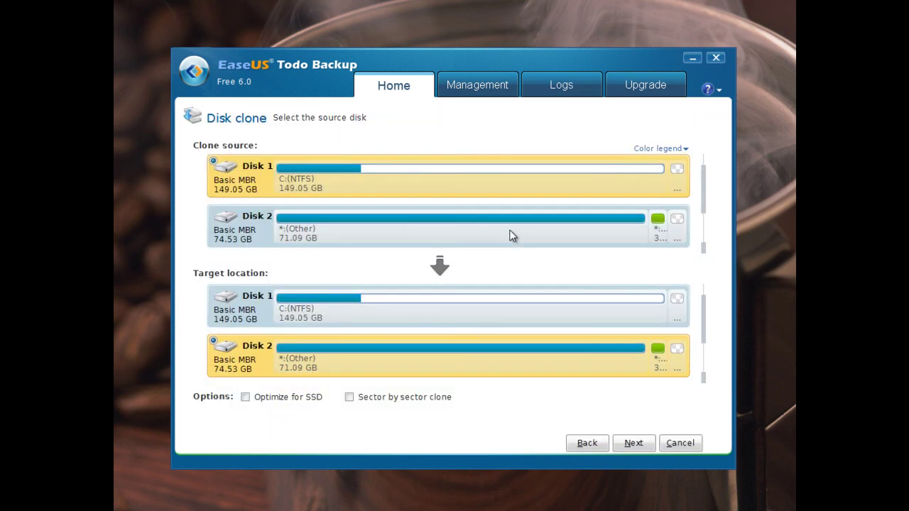
click(589, 443)
click(546, 147)
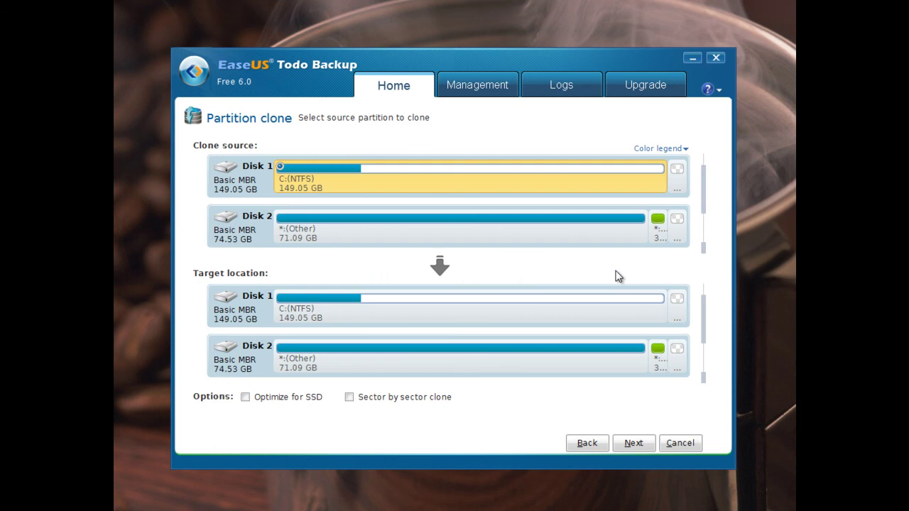
click(589, 442)
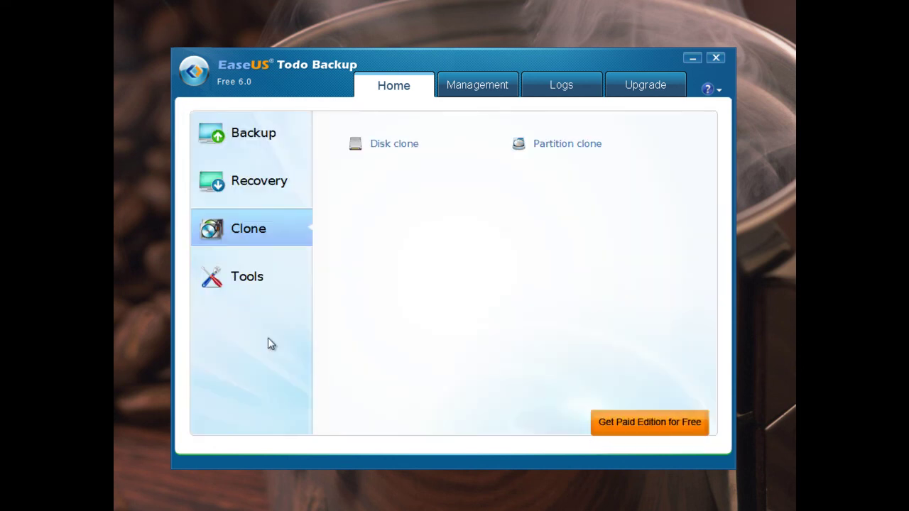
click(249, 277)
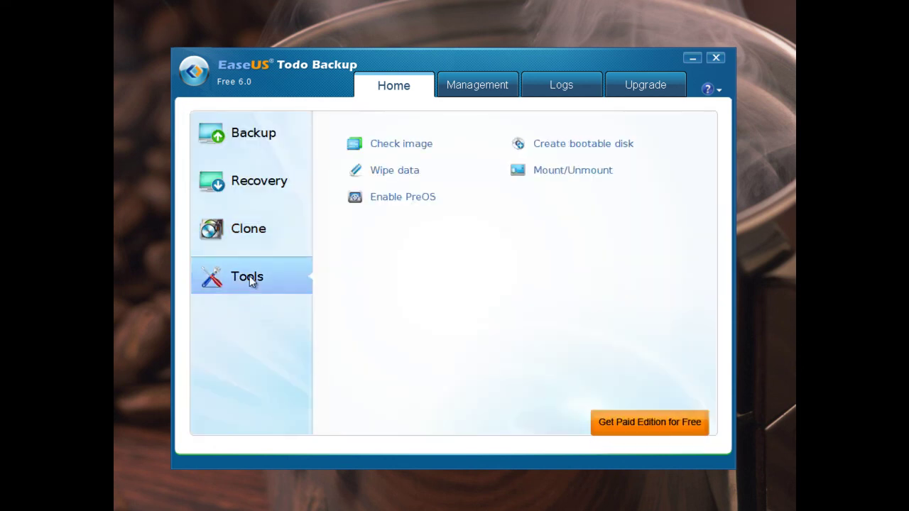
click(387, 145)
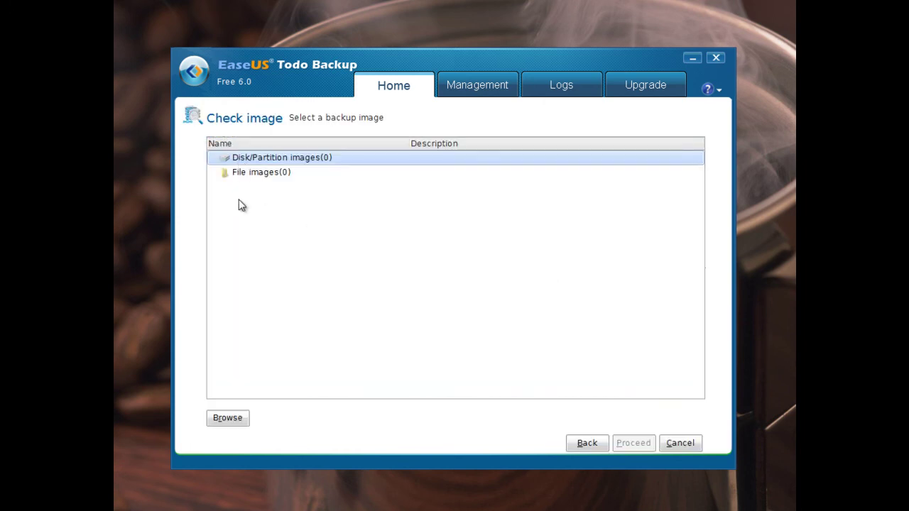
click(245, 417)
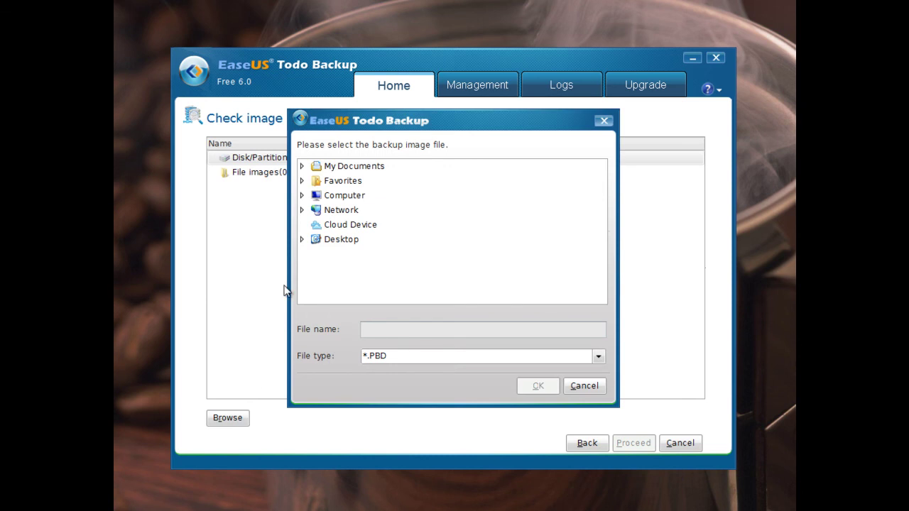
click(301, 195)
click(312, 224)
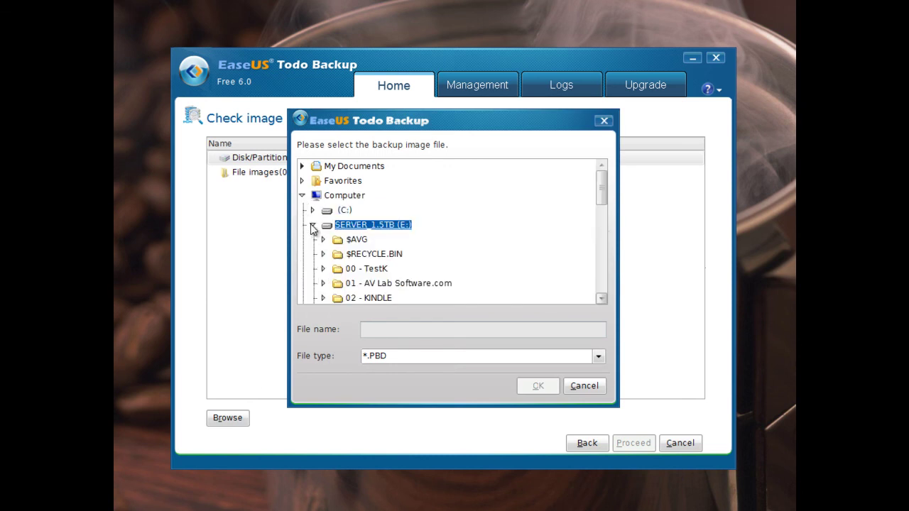
drag(601, 193, 604, 233)
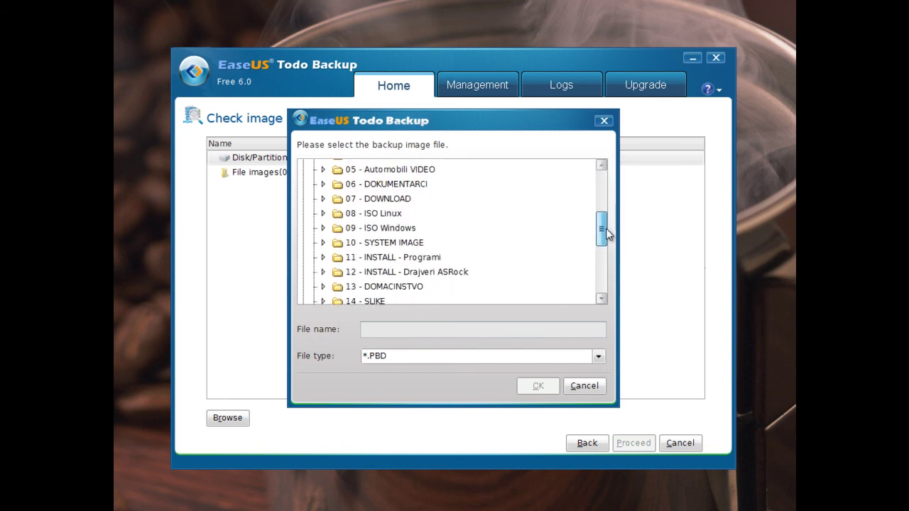
click(323, 241)
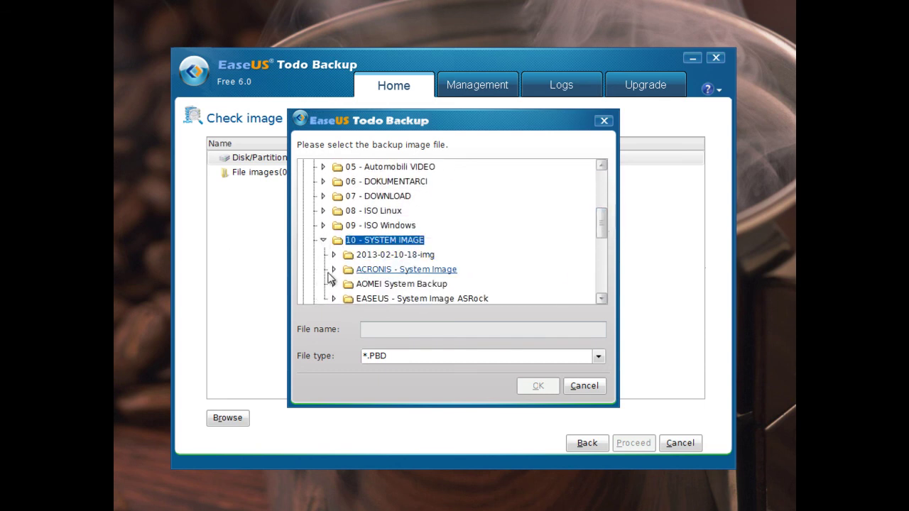
click(600, 299)
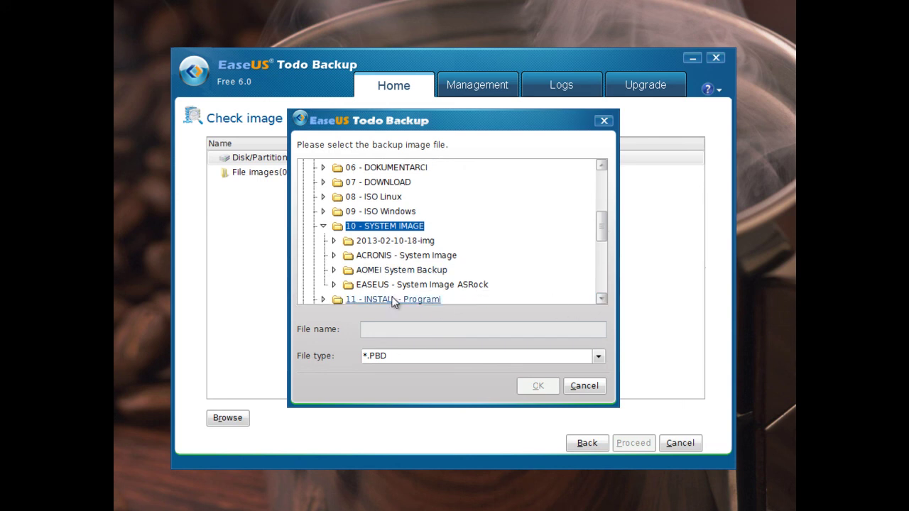
click(333, 284)
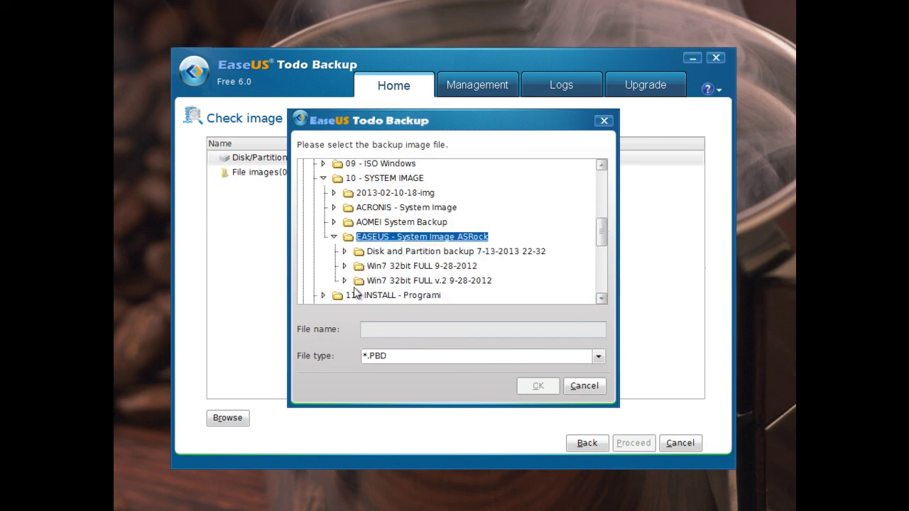
click(344, 266)
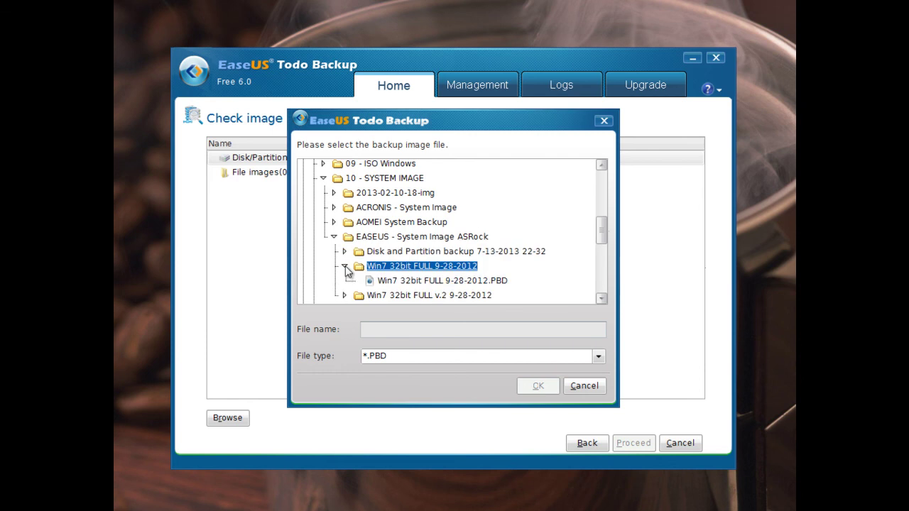
click(399, 280)
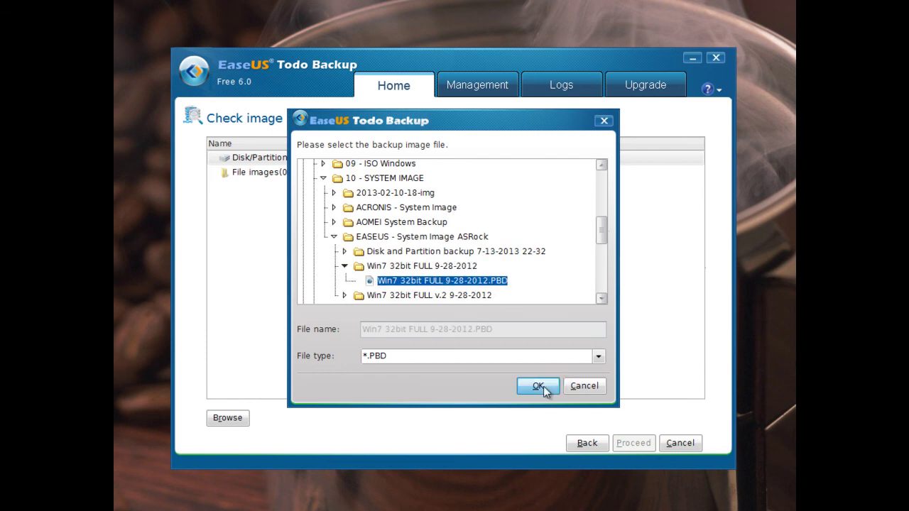
click(538, 386)
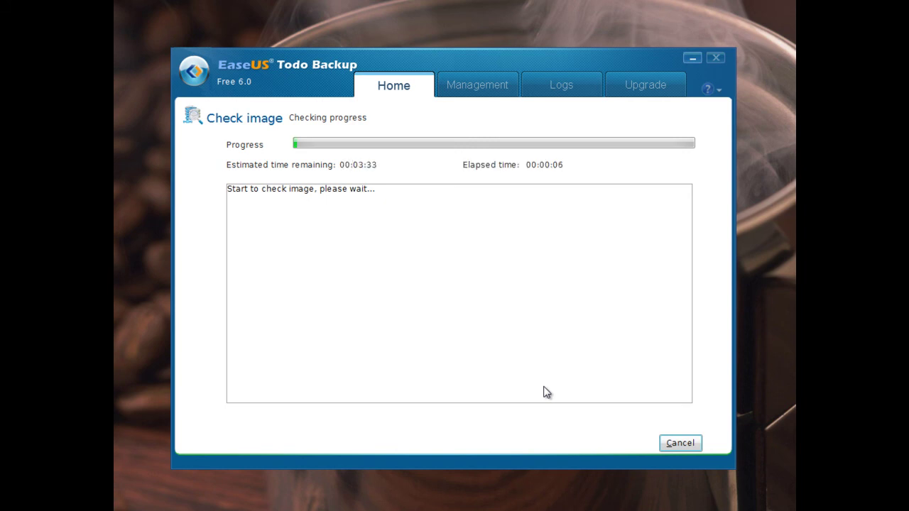
click(695, 446)
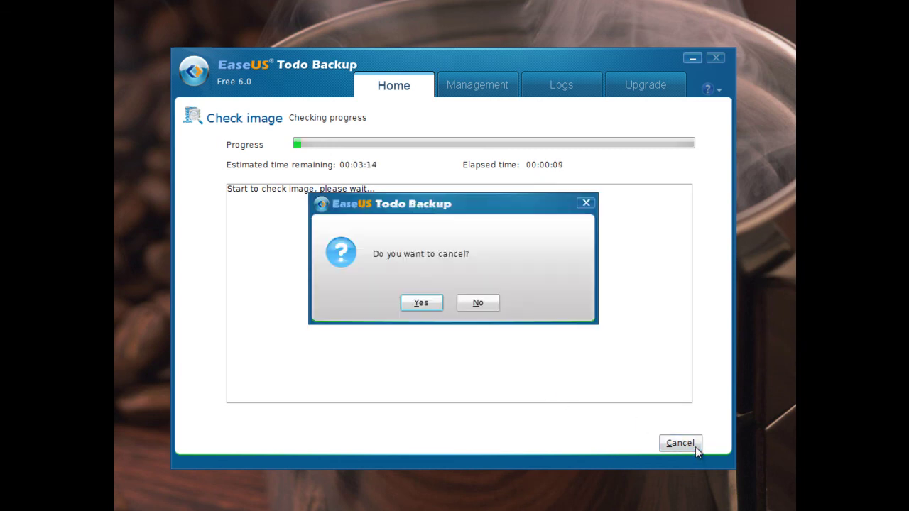
click(430, 309)
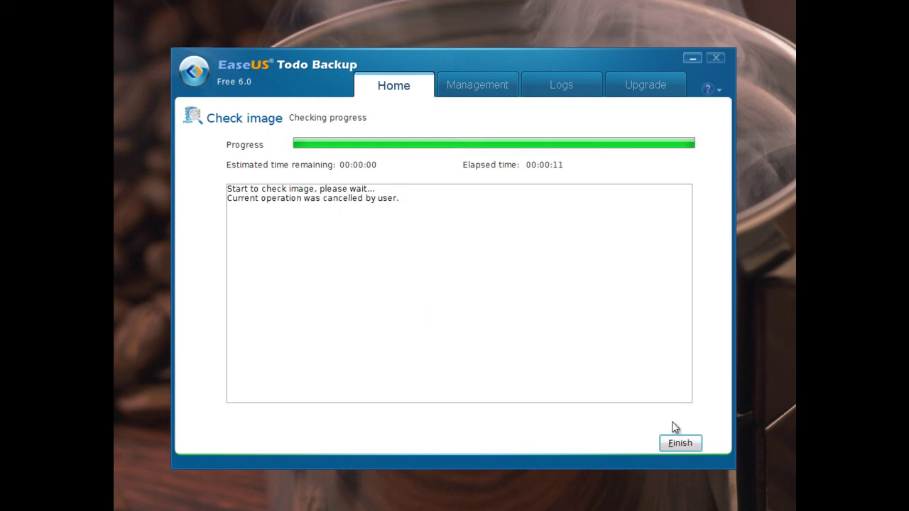
click(678, 443)
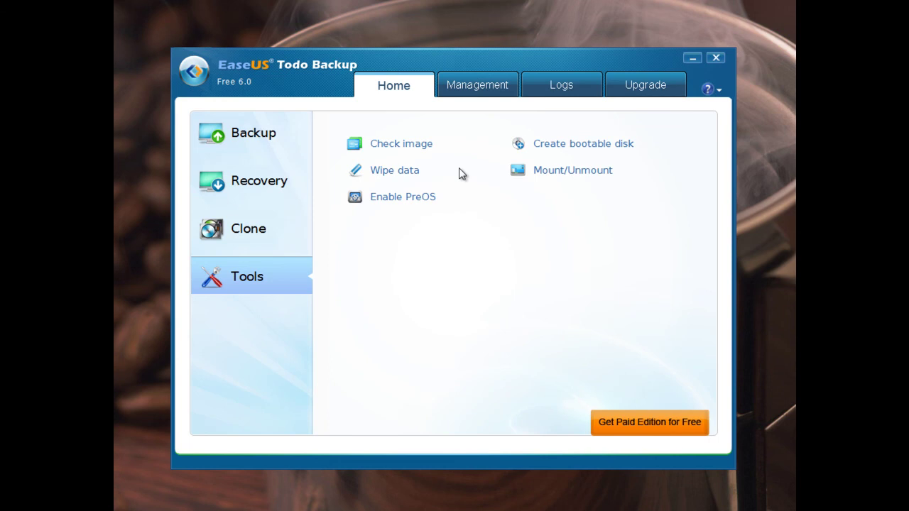
click(403, 172)
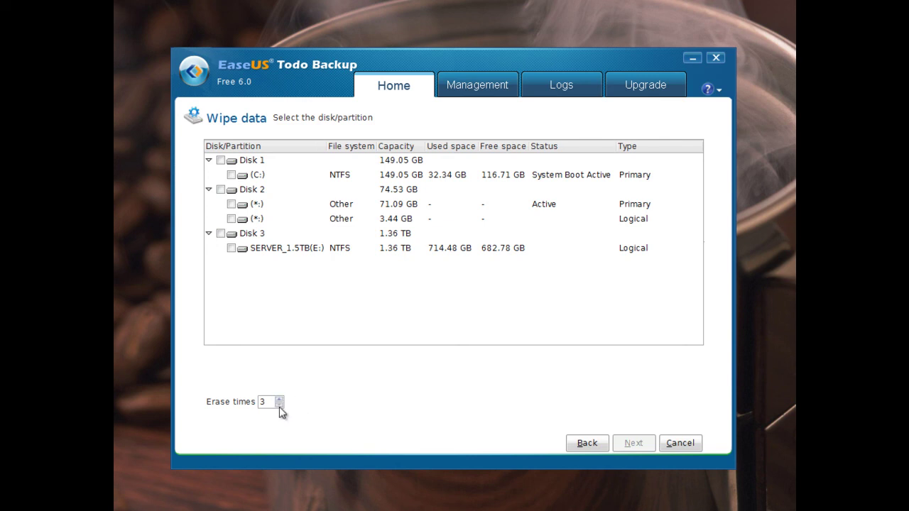
click(281, 406)
click(220, 160)
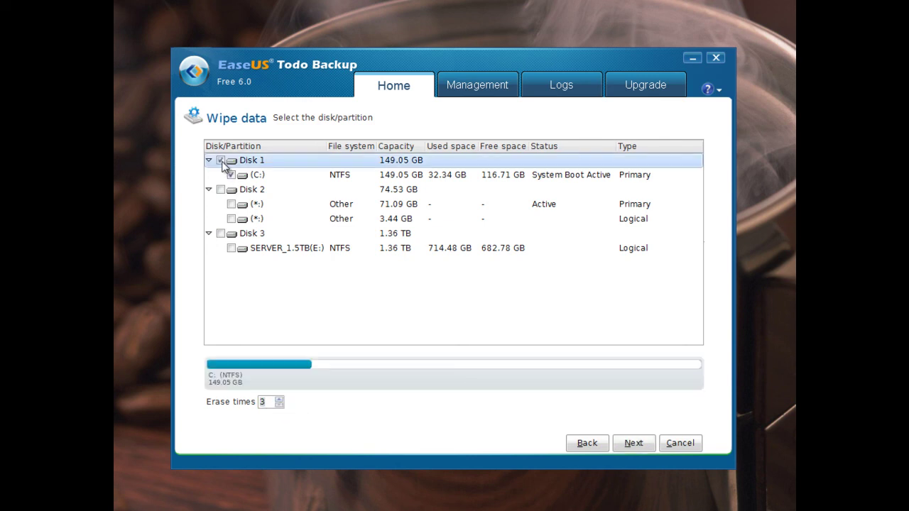
click(279, 404)
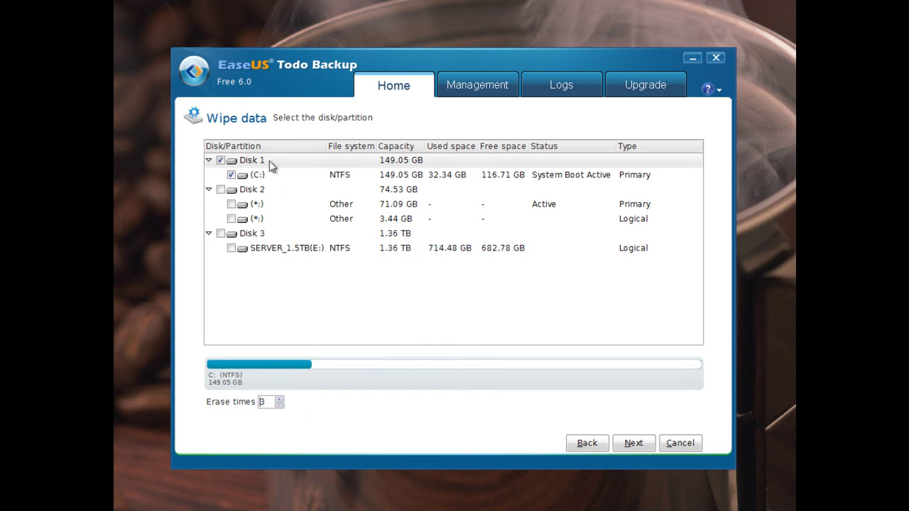
click(220, 161)
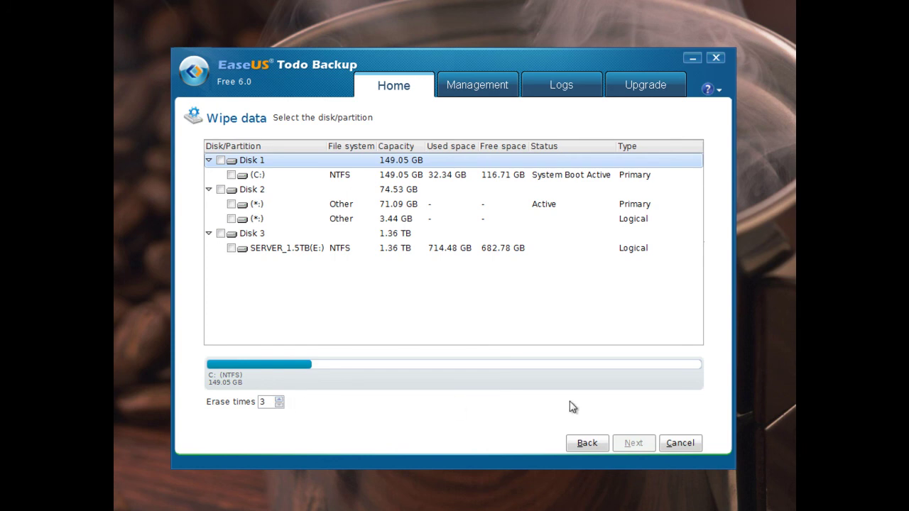
click(592, 444)
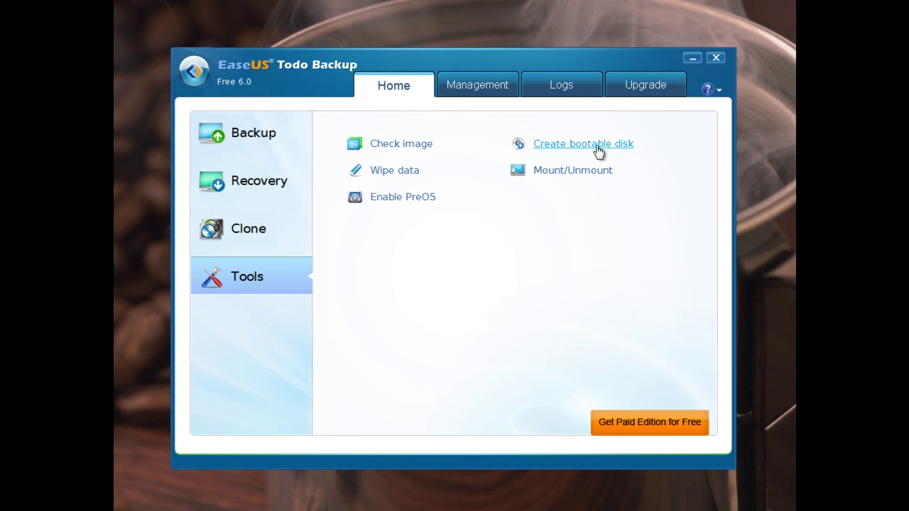
Open Mount image and browse to the SERVER_1.5TB (E:) drive.
click(599, 183)
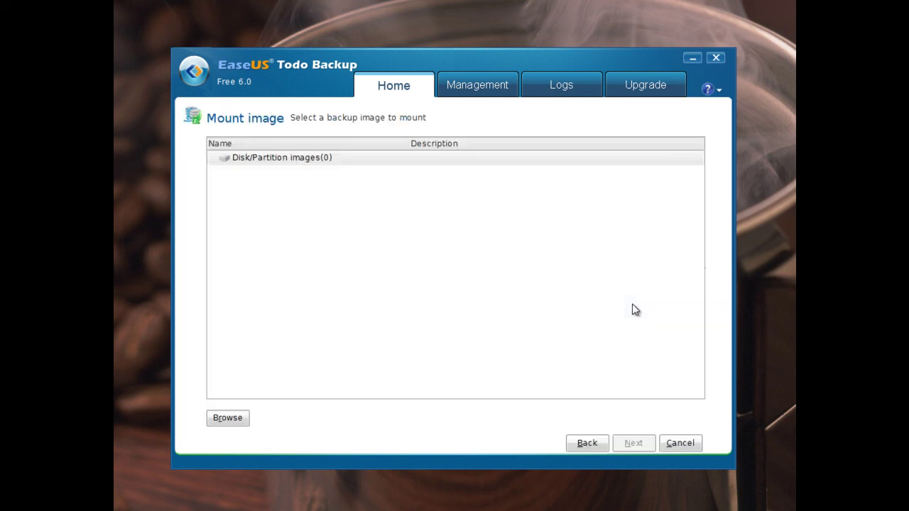
click(229, 419)
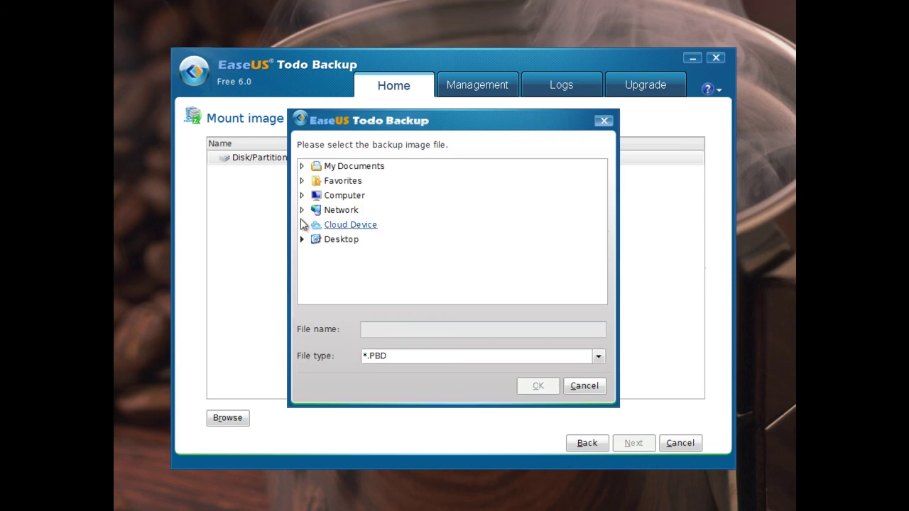
click(302, 196)
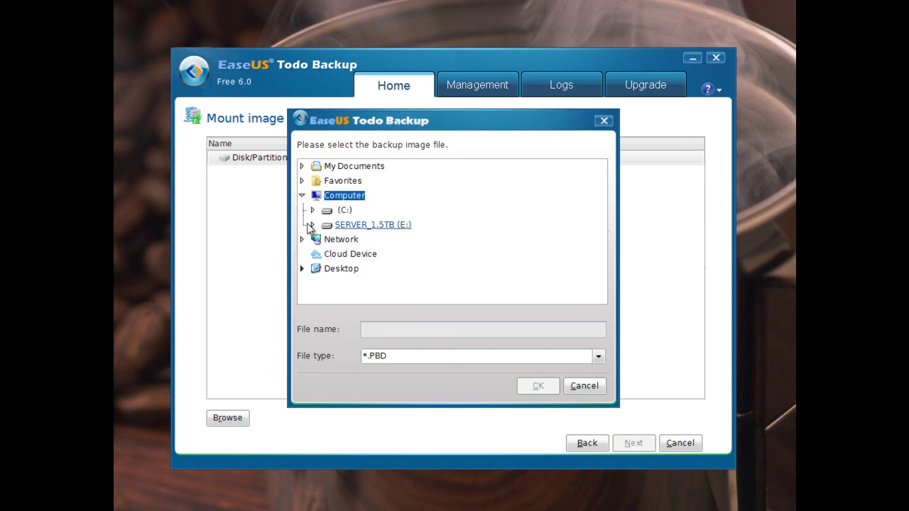
click(311, 224)
scroll(459, 233, down, 3)
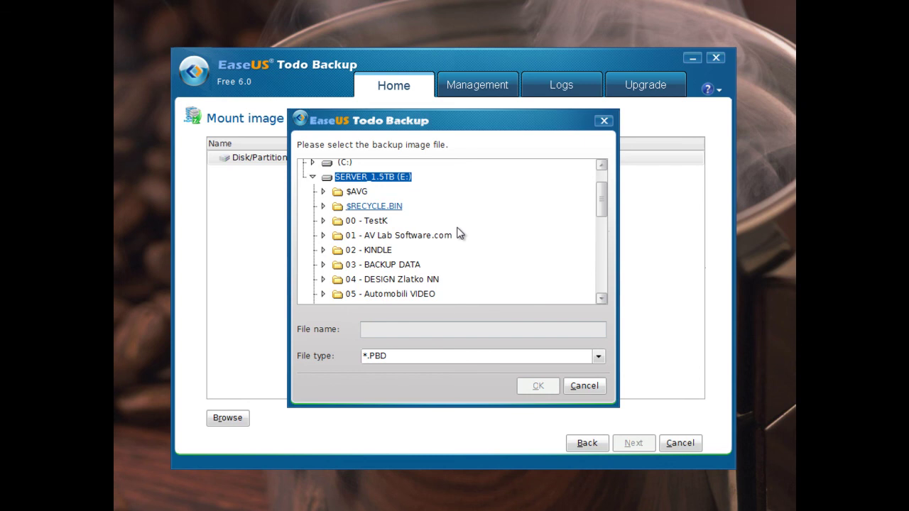
scroll(458, 233, down, 1)
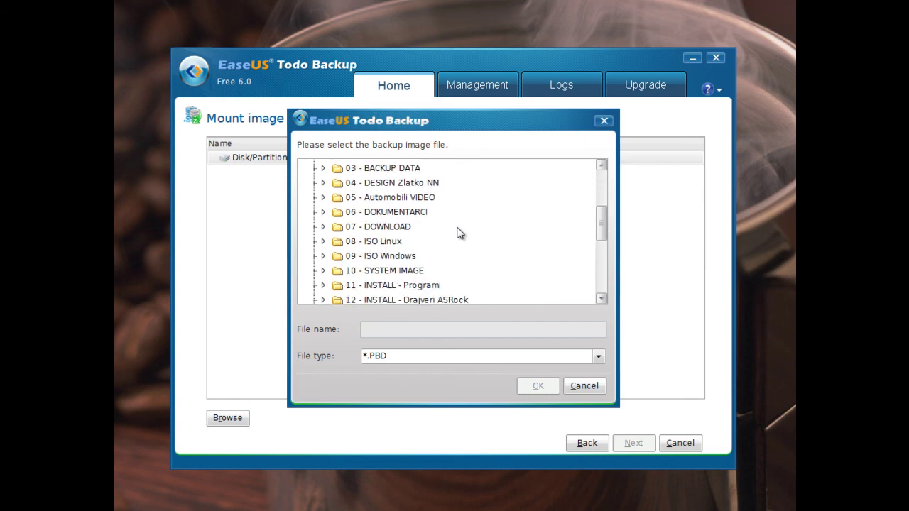
Choose Win7 32bit FULL 9-28-2012.PBD from 10 - SYSTEM IMAGE\EASEUS - System Image ASRock.
click(323, 271)
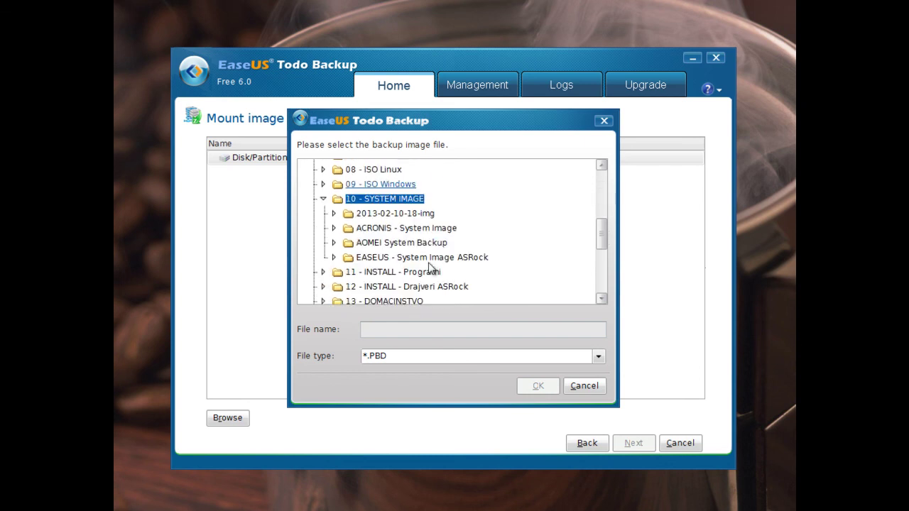
click(334, 243)
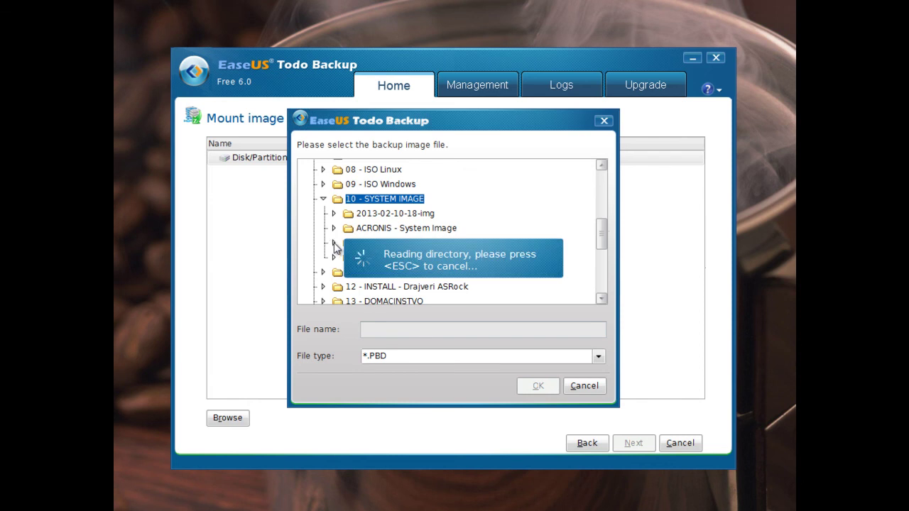
click(346, 256)
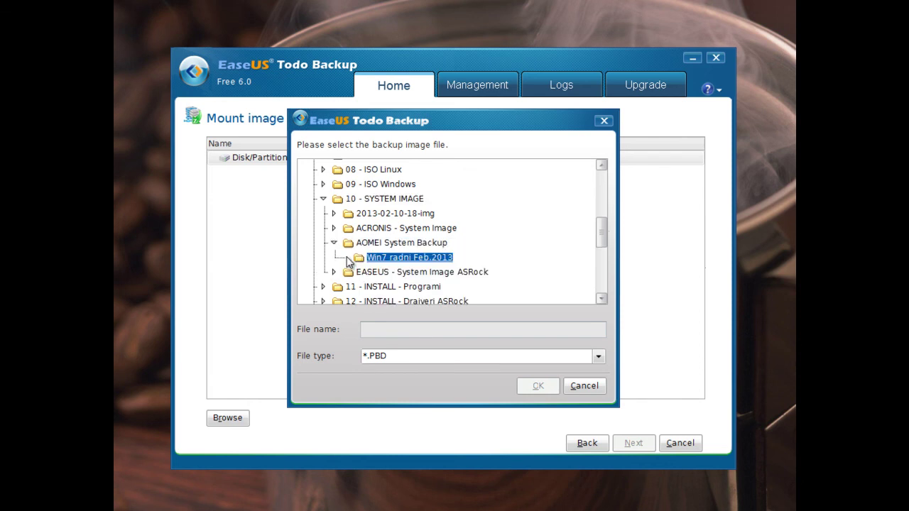
click(334, 271)
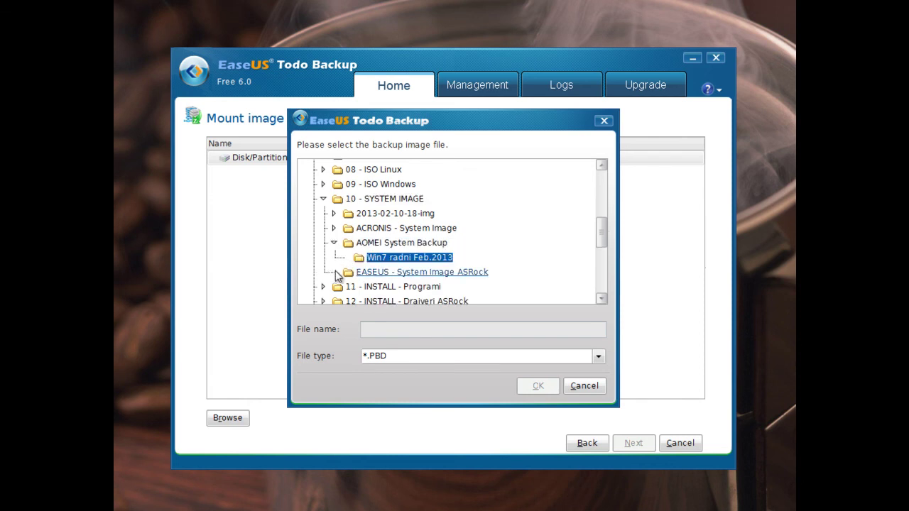
scroll(412, 283, down, 1)
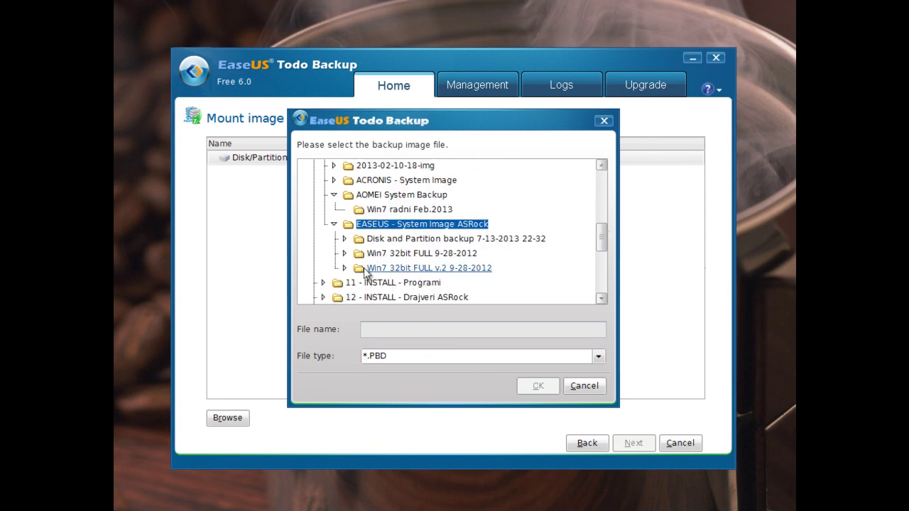
click(345, 255)
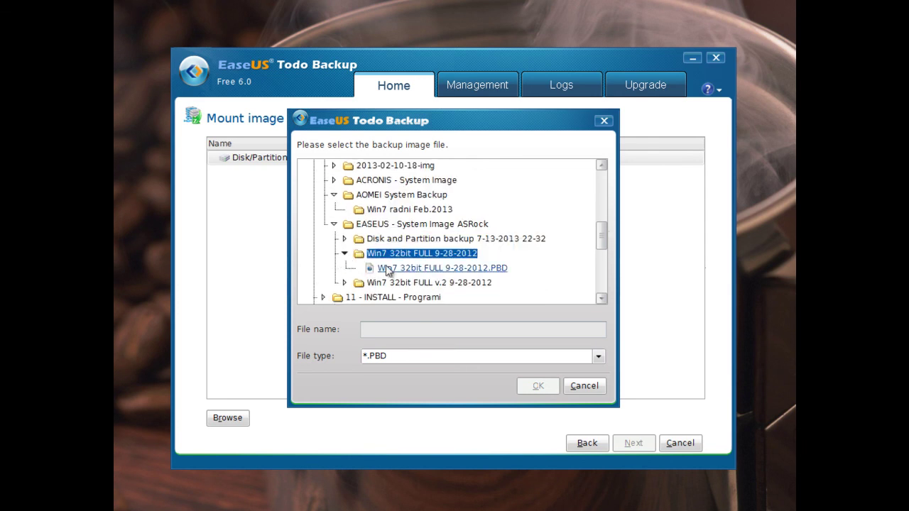
click(387, 267)
click(543, 390)
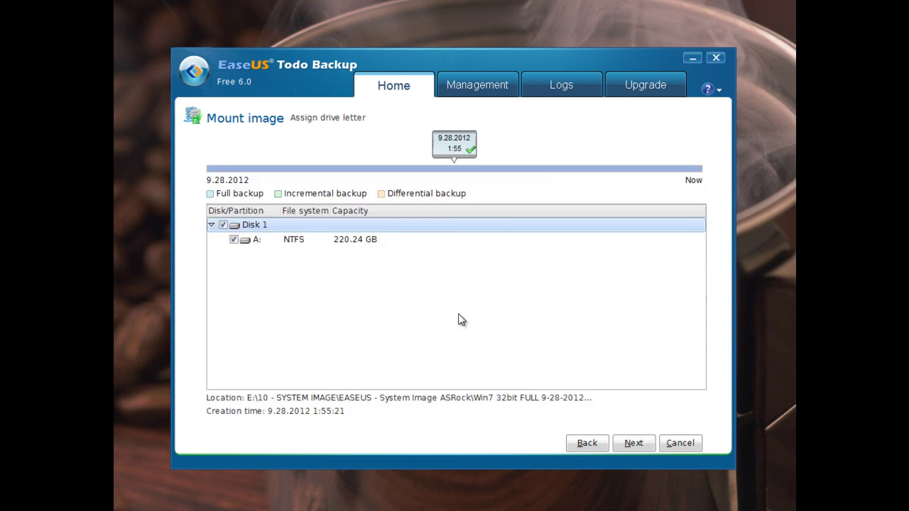
Mount the image as drive A: and return to Tools.
click(634, 443)
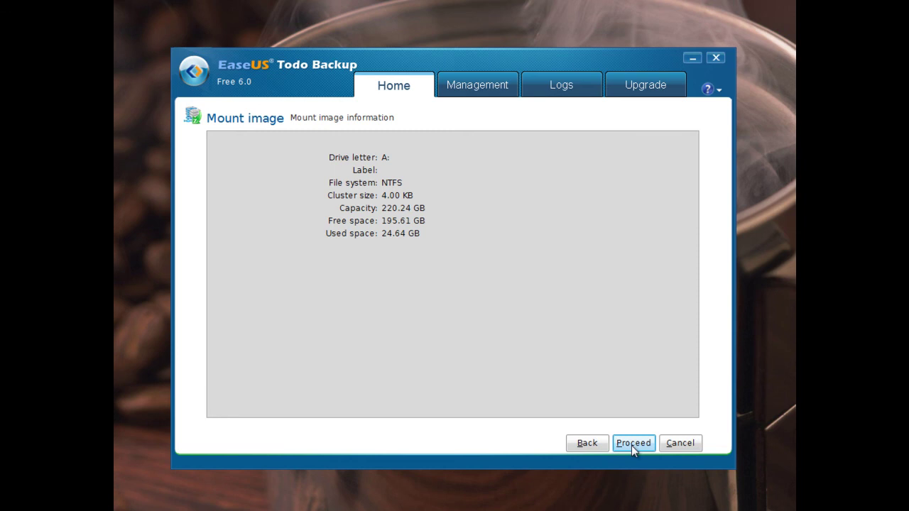
click(632, 445)
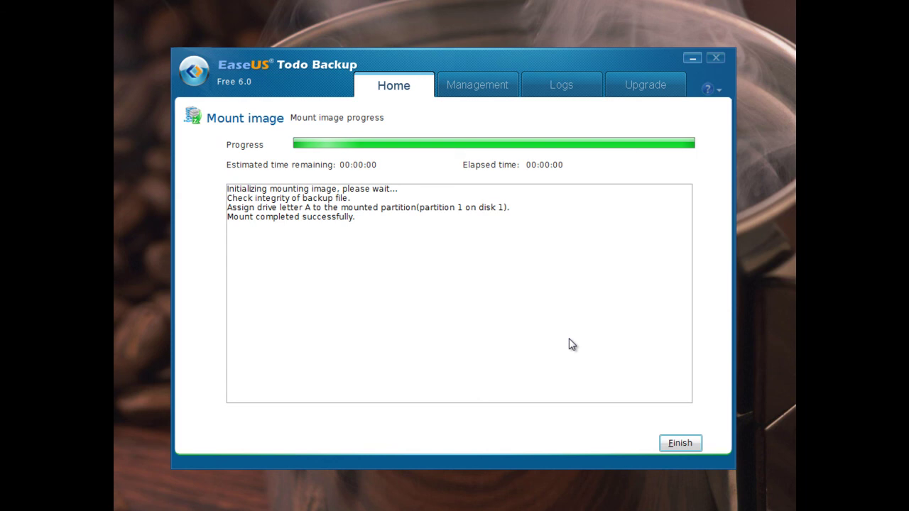
click(692, 442)
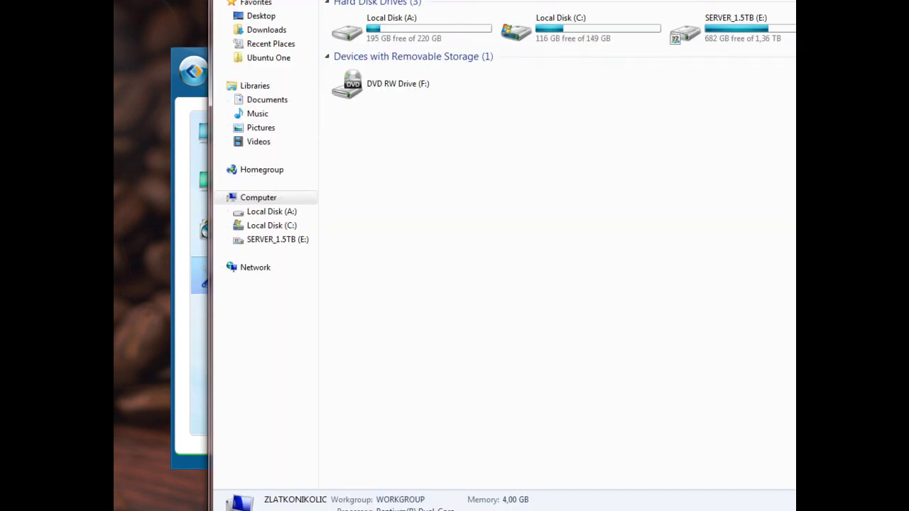
Browse the mounted Local Disk (A:) into its Program Files folder, then back to the drive root.
drag(551, 0, 475, 33)
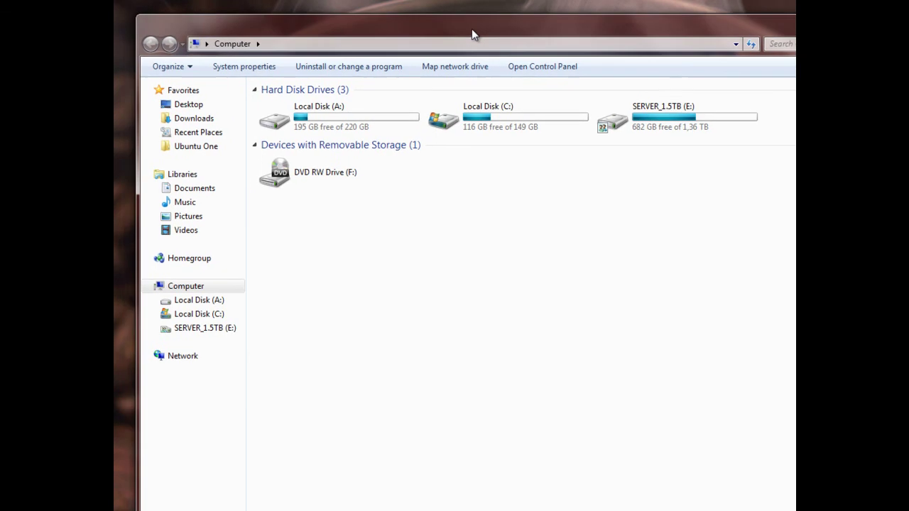
double_click(333, 117)
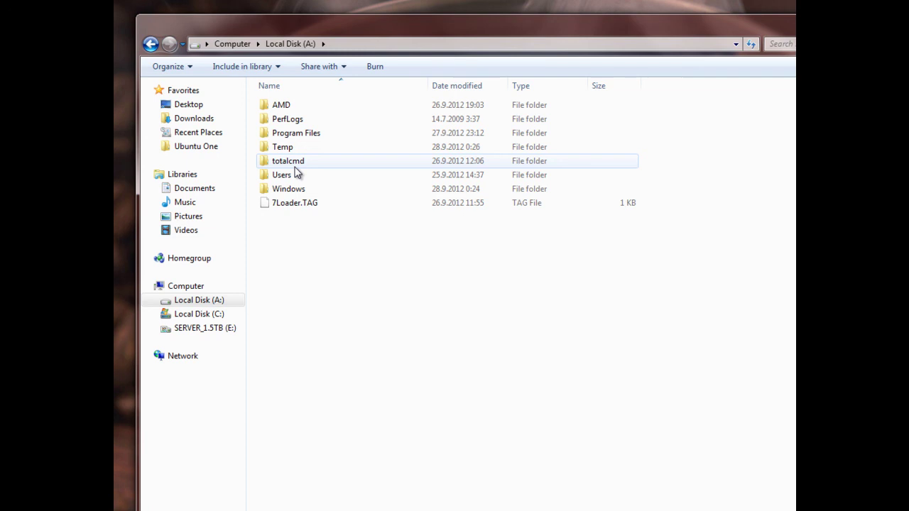
double_click(305, 138)
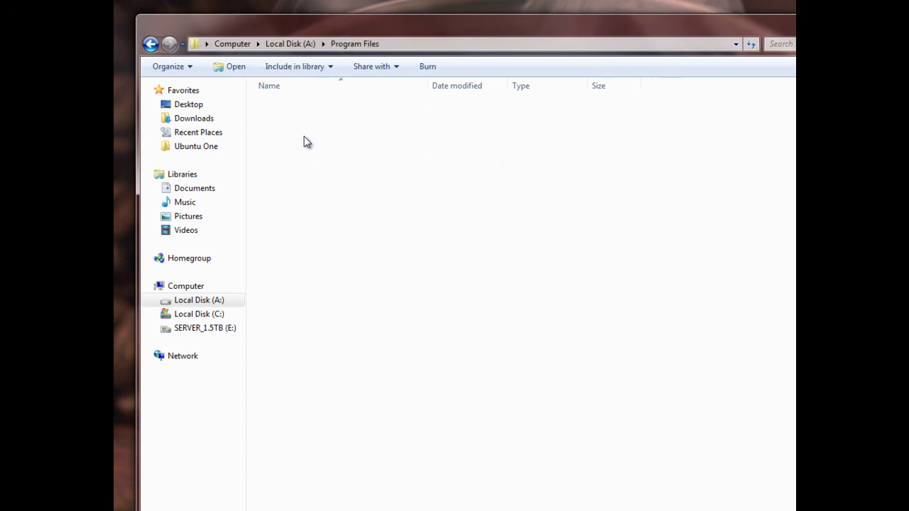
click(150, 43)
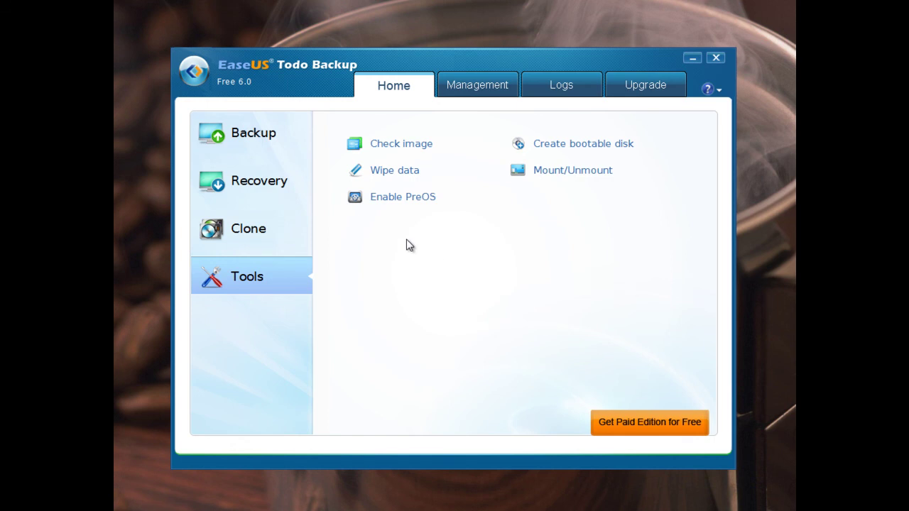
Start creating a bootable emergency disk from the Tools page.
click(602, 150)
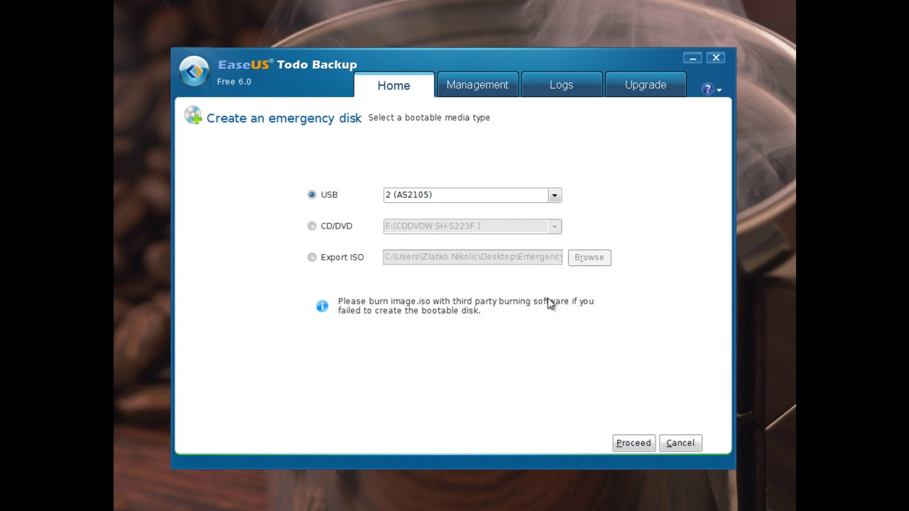
Switch the emergency media from USB to Export ISO and build the ISO to the desktop.
click(555, 196)
click(557, 196)
click(336, 226)
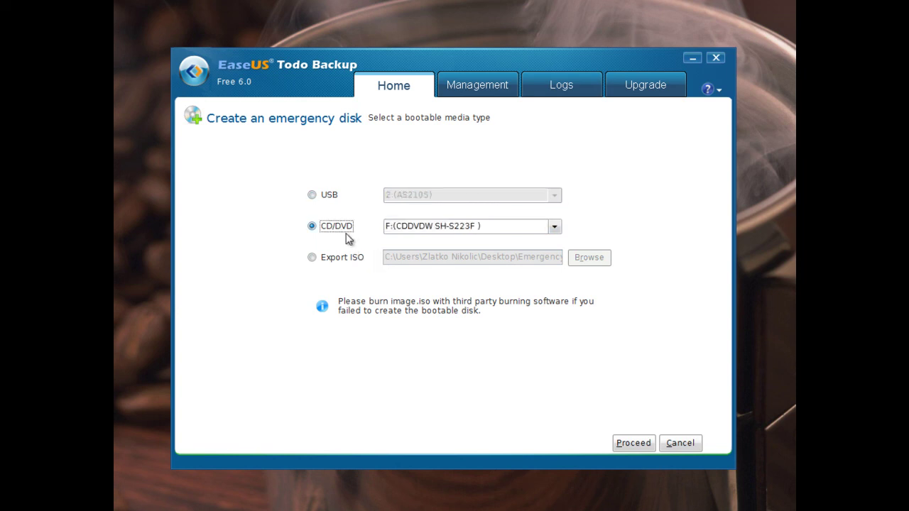
click(320, 257)
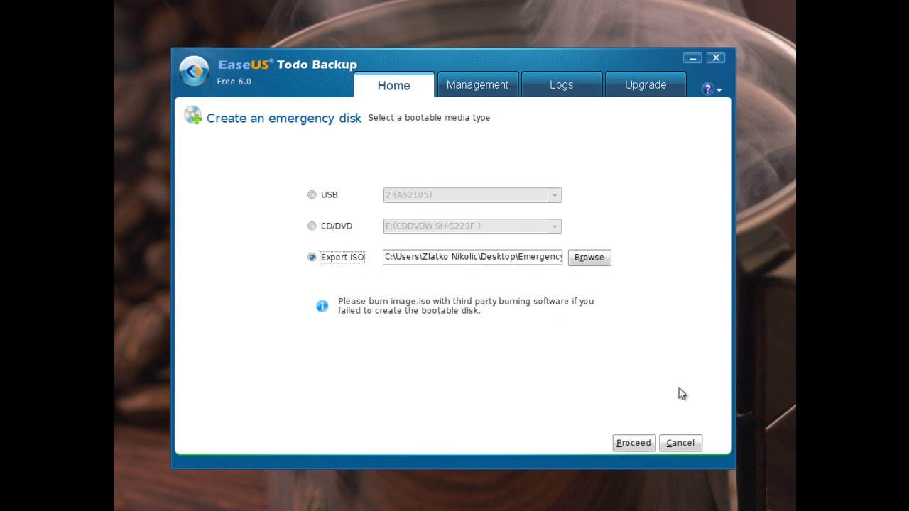
click(633, 444)
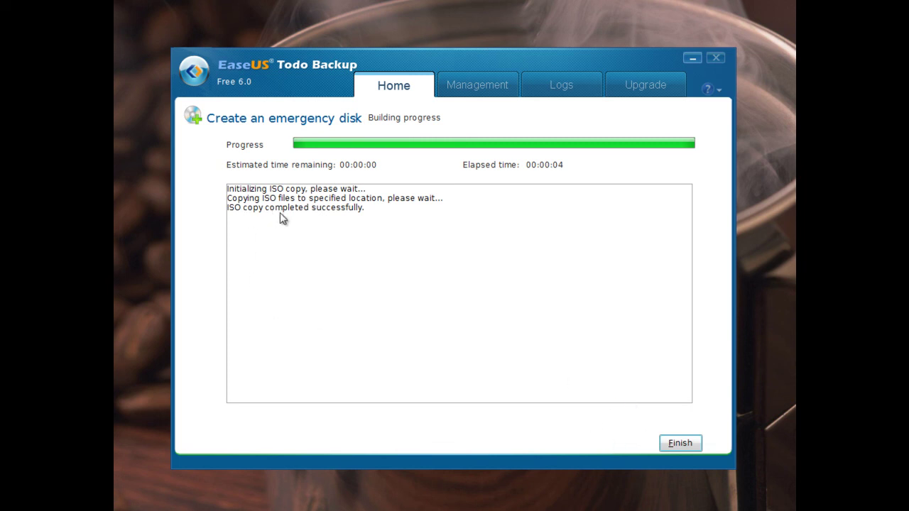
Finish the build, inspect the Emergencydisk ISO's properties on the desktop, then go to Management.
click(680, 444)
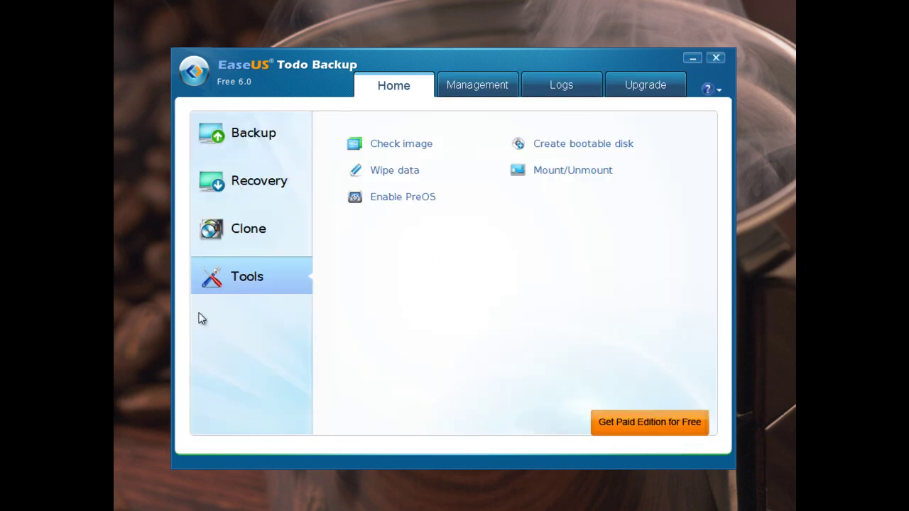
click(152, 428)
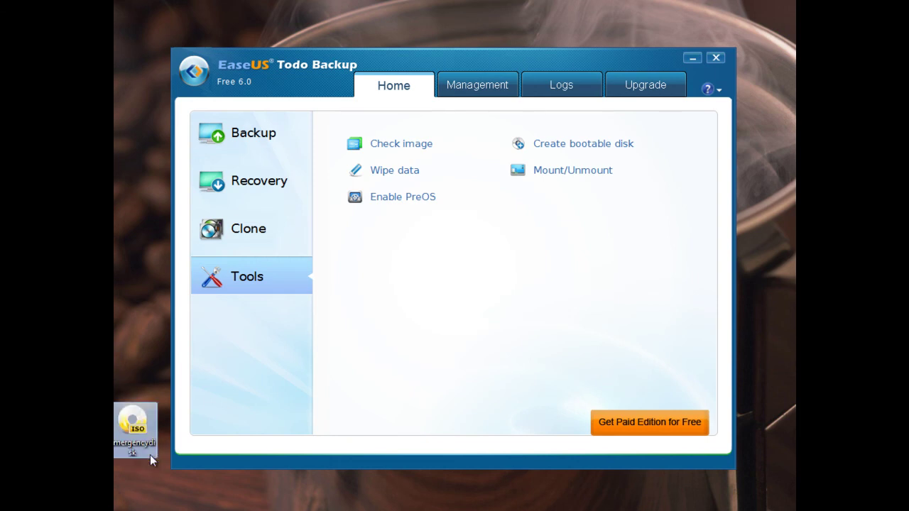
right_click(140, 428)
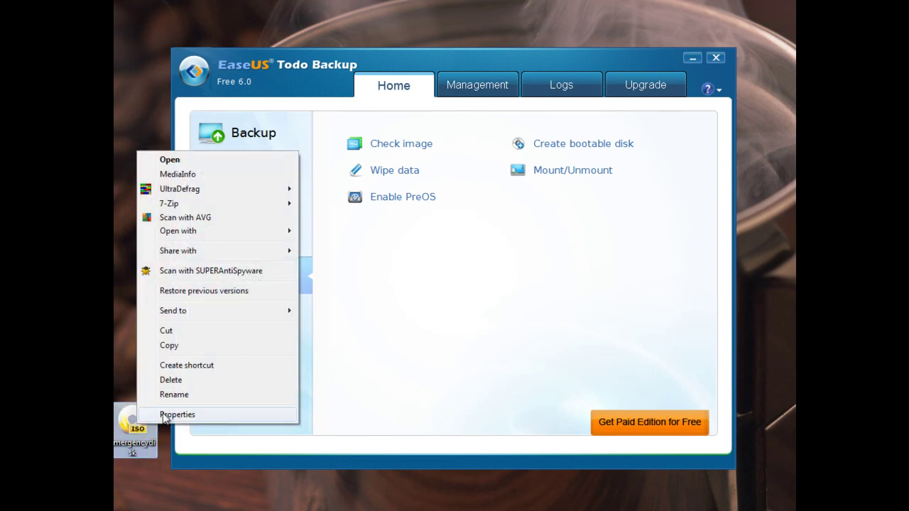
click(162, 413)
drag(262, 284, 311, 164)
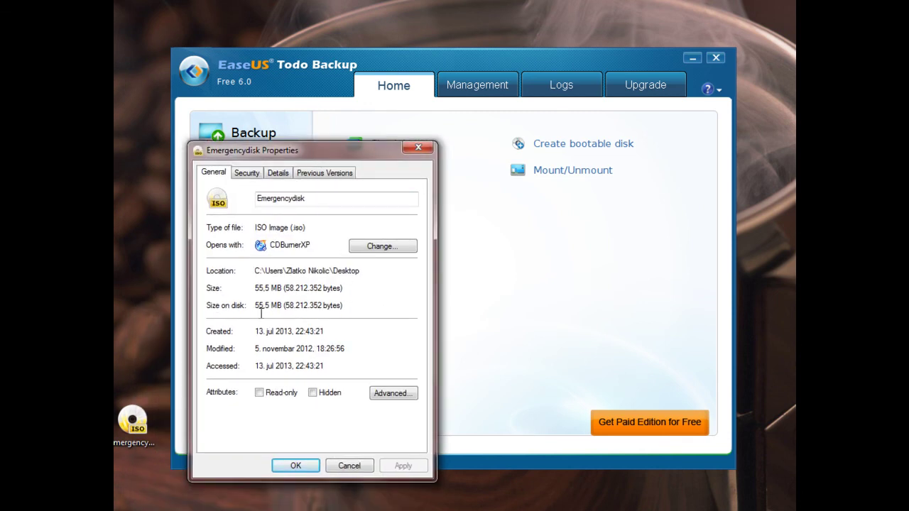
click(348, 465)
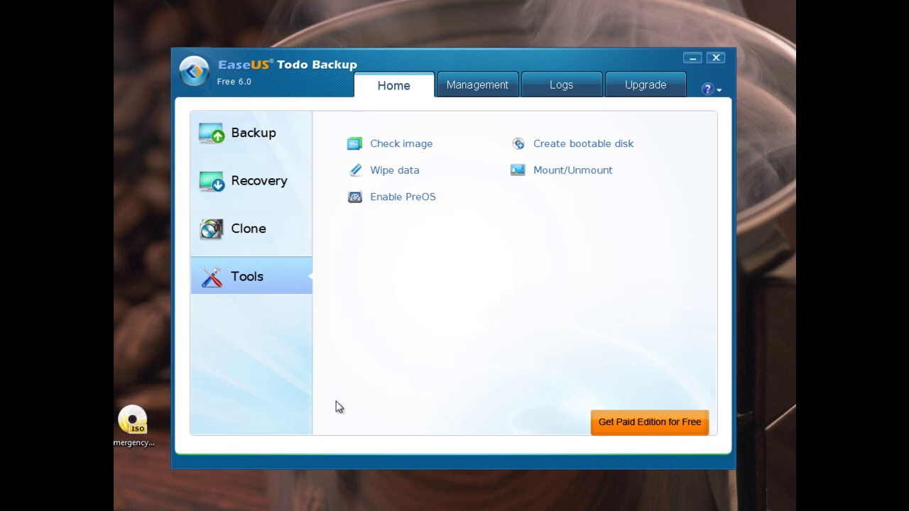
click(468, 93)
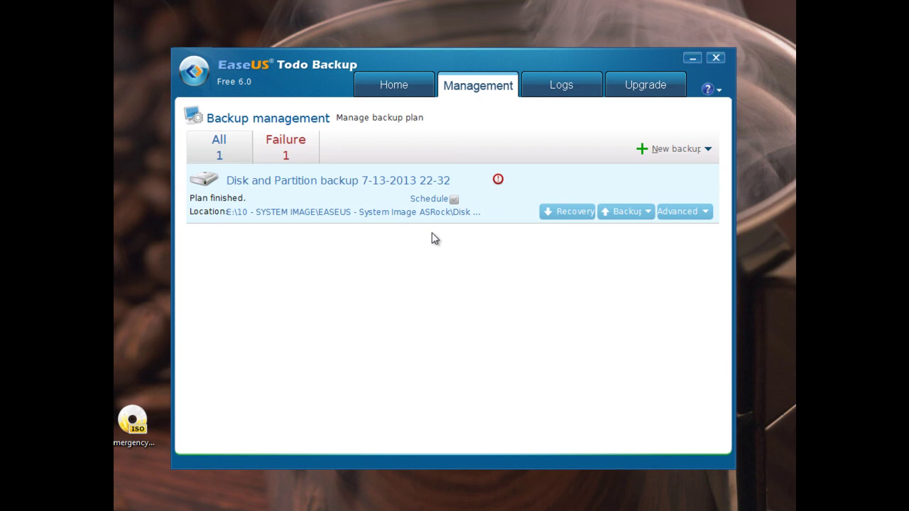
Look over the operation logs, then view the Free, Home and Workstation edition comparison.
click(558, 85)
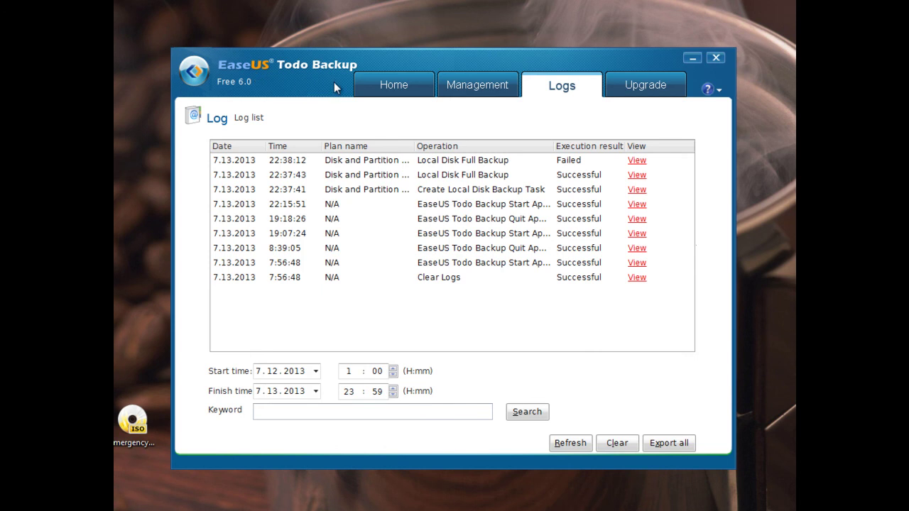
click(631, 88)
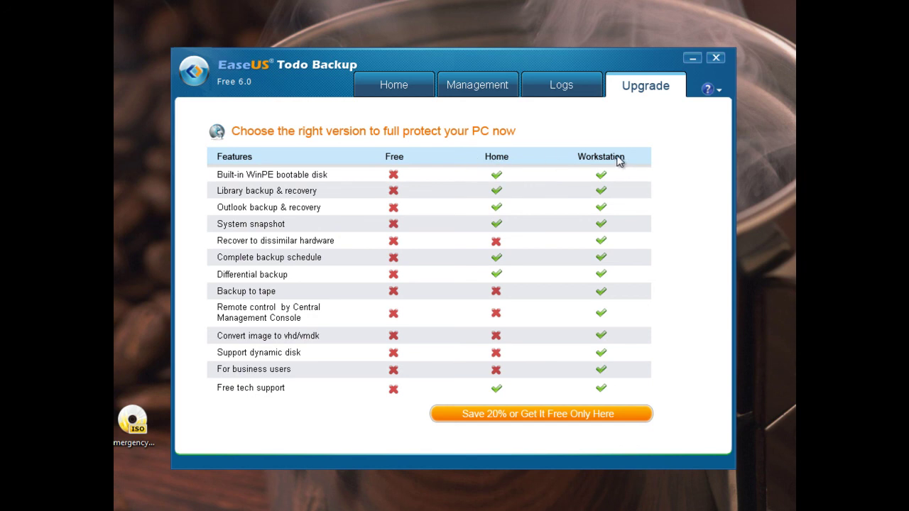
Show the About box from the ? help menu to see version 6.0.0.0, build 20130626.
click(719, 91)
click(673, 142)
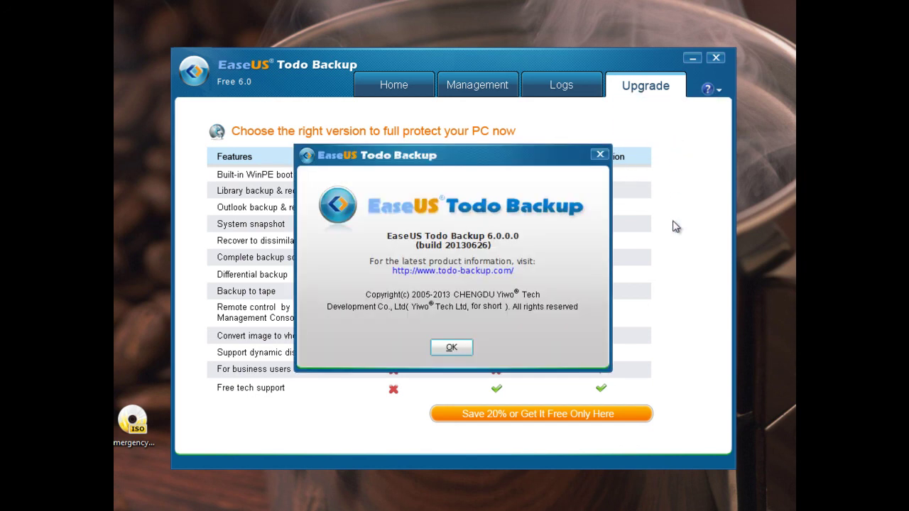